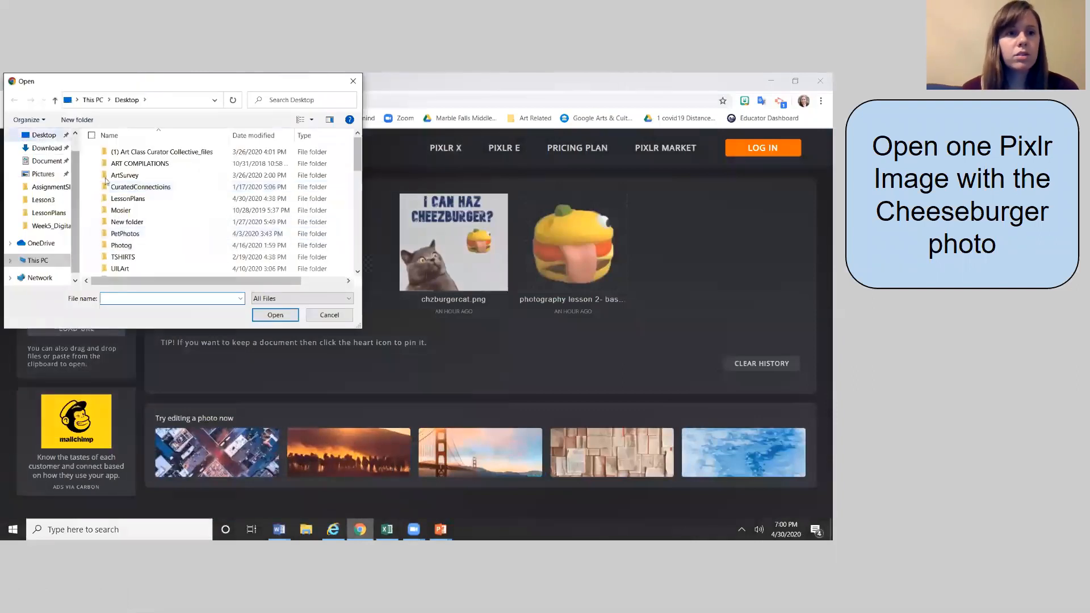
- Open the dark Photography Lesson 2 cheeseburger photo from the Downloads folder, pre-resized to Full HD (1920 x 1440)
left_click(45, 149)
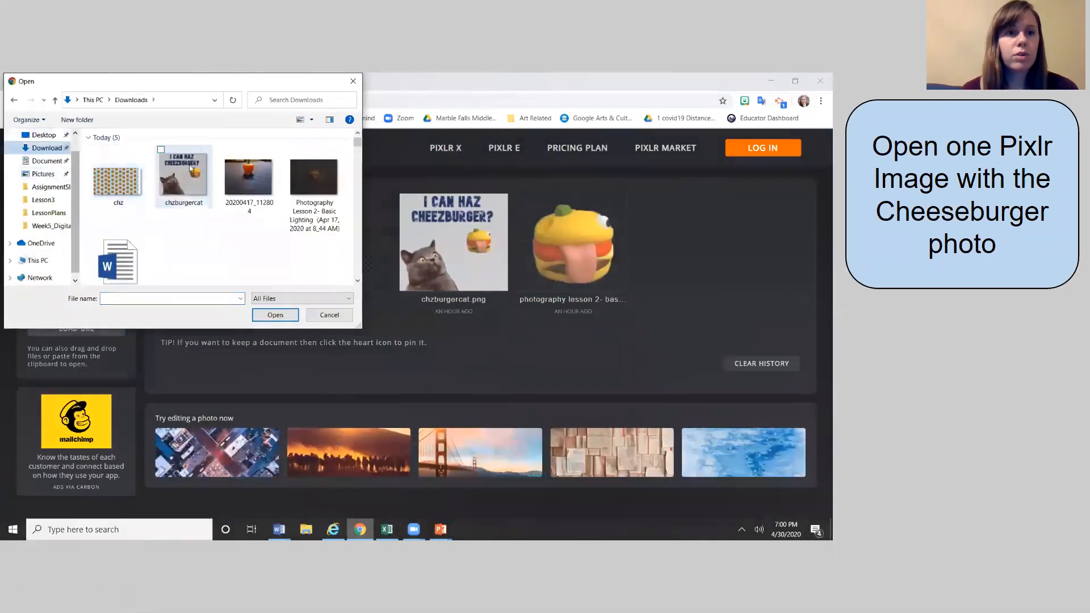
double_click(306, 176)
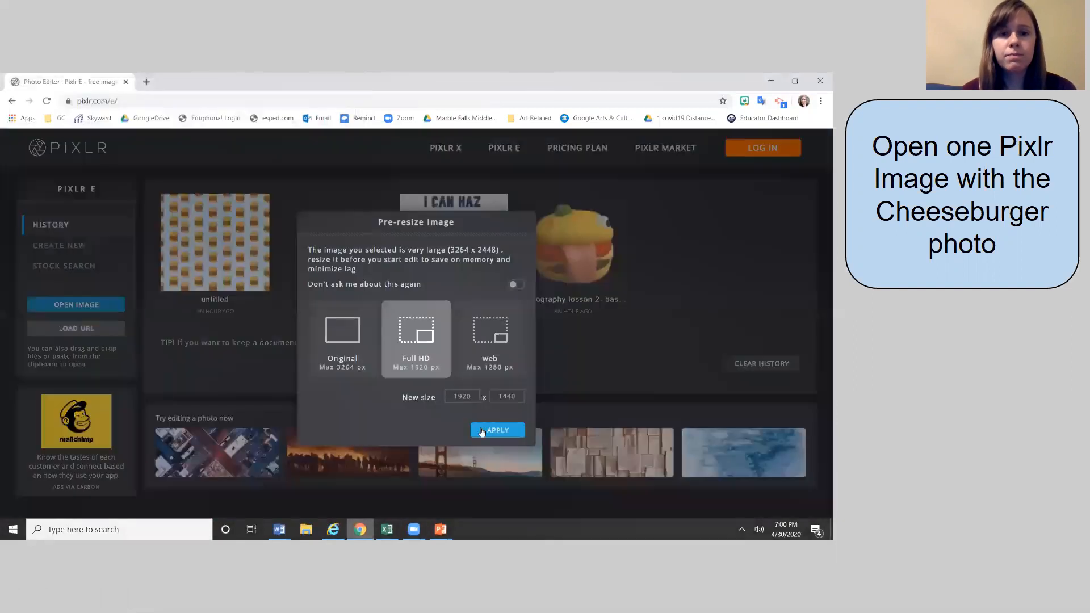
left_click(483, 432)
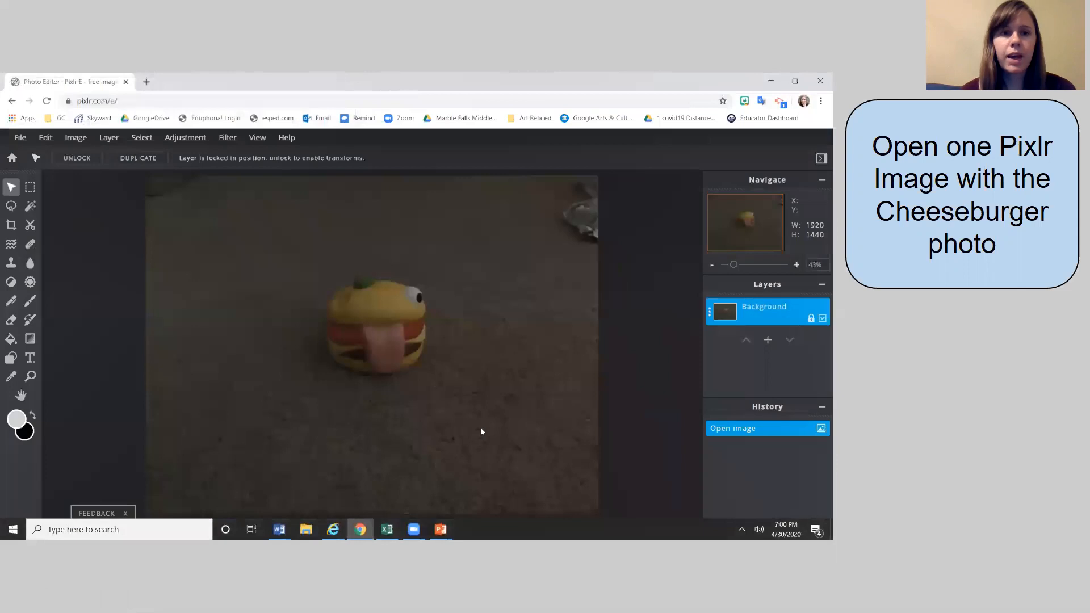
- Open pixlr.com in a new browser tab and launch the advanced Pixlr E editor
left_click(145, 82)
type("p")
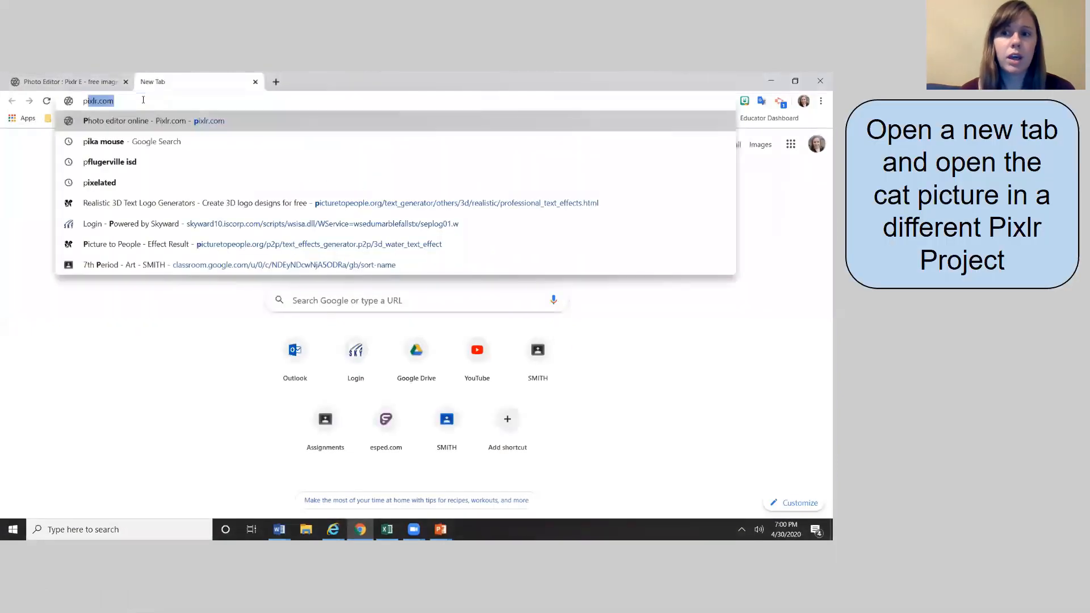
key("Return")
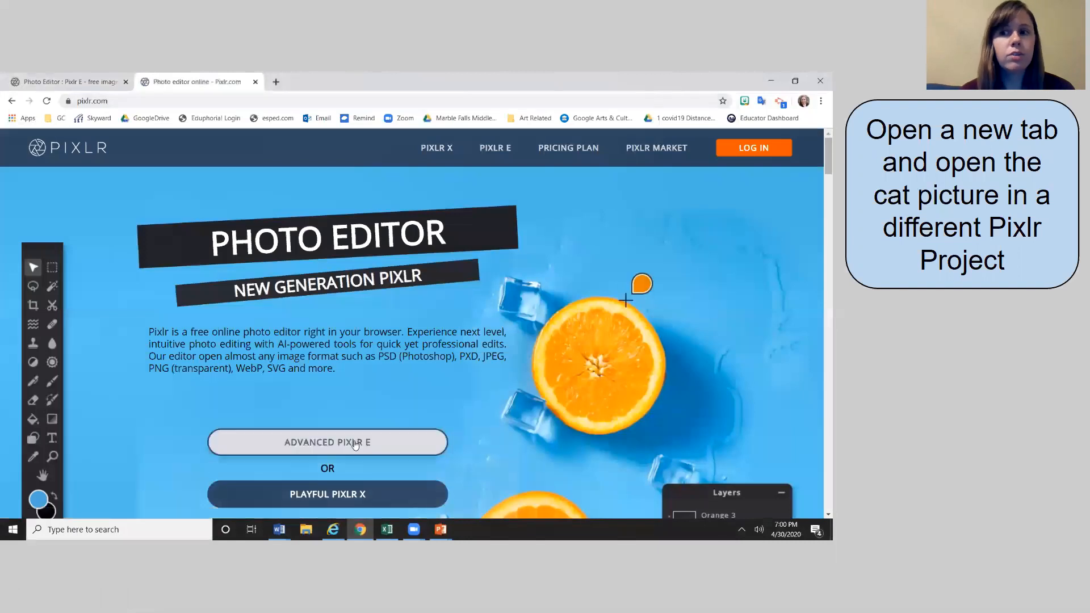
left_click(355, 444)
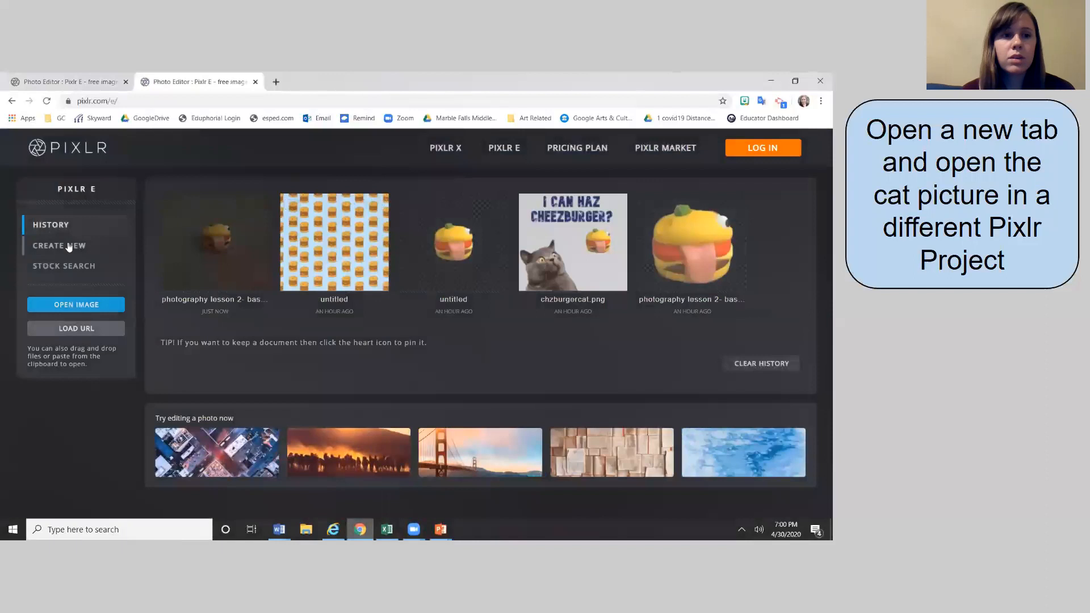
- Open the cat picture from the computer in the second Pixlr E project
left_click(76, 304)
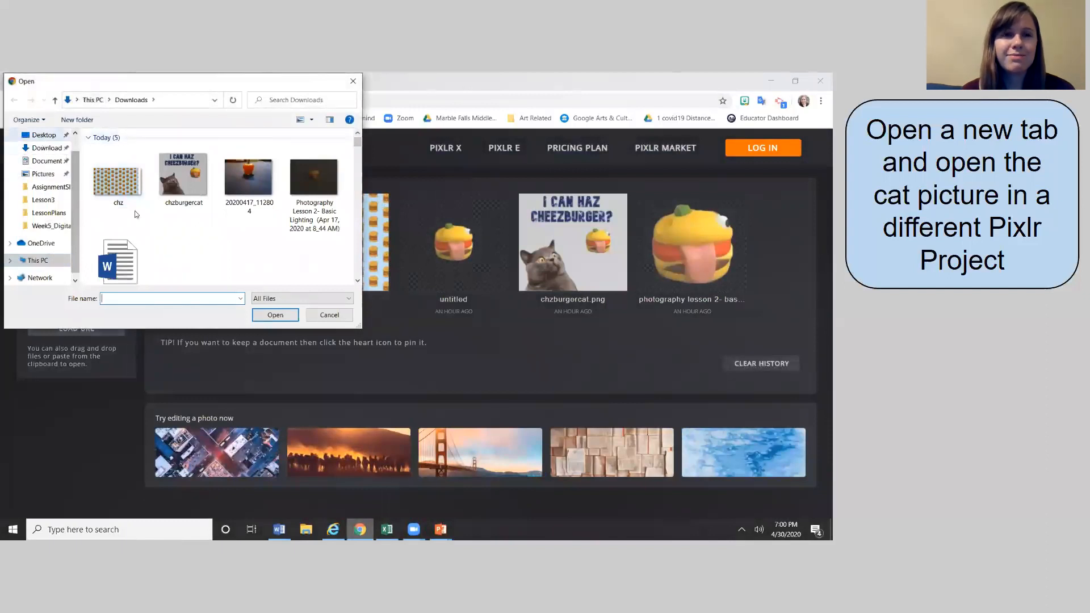
type("ch")
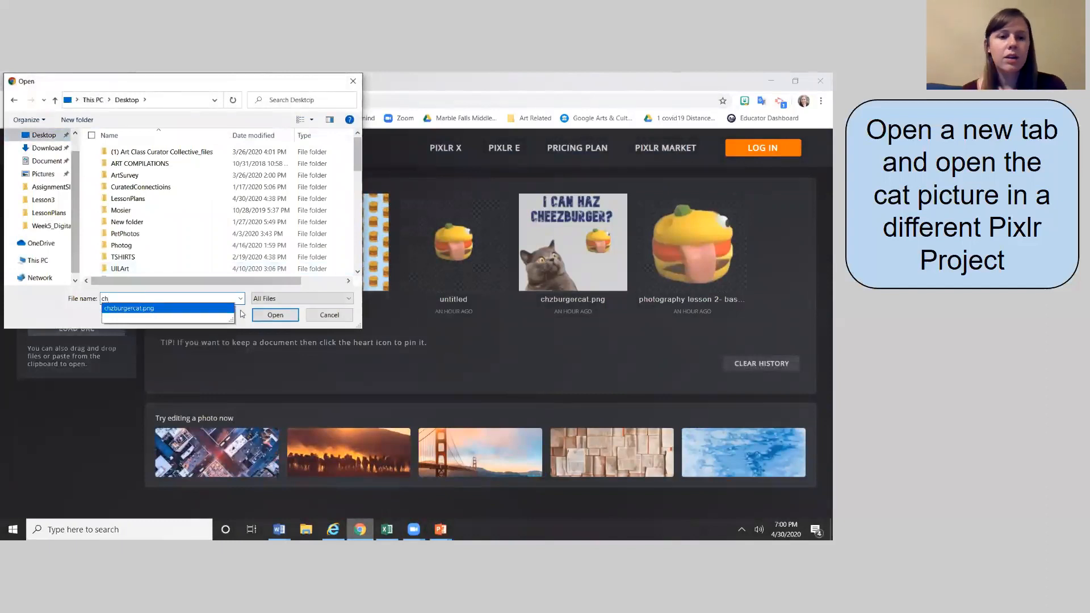
left_click(275, 315)
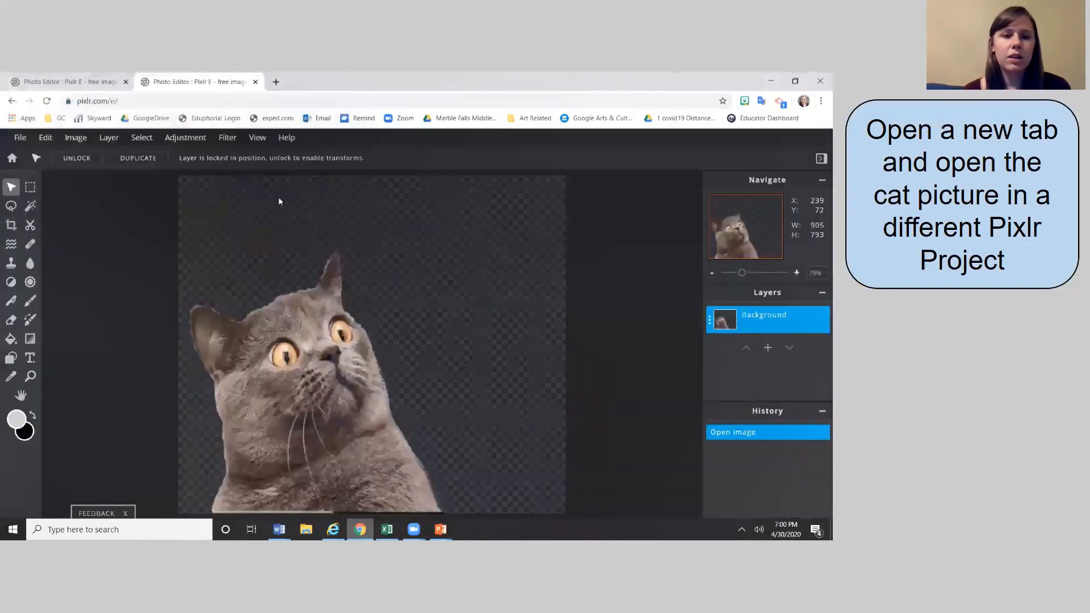
- Return to the cheeseburger project and crop the photo closely around the burger, to about 625 x 565 px
left_click(90, 83)
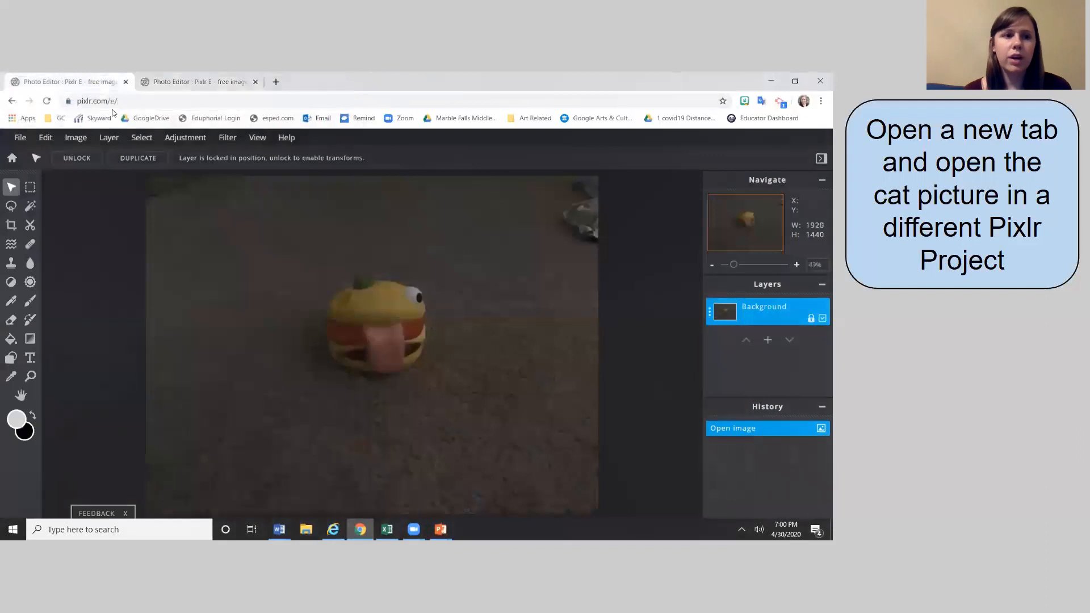
left_click(12, 225)
left_click_drag(163, 184, 305, 260)
left_click_drag(584, 504, 448, 385)
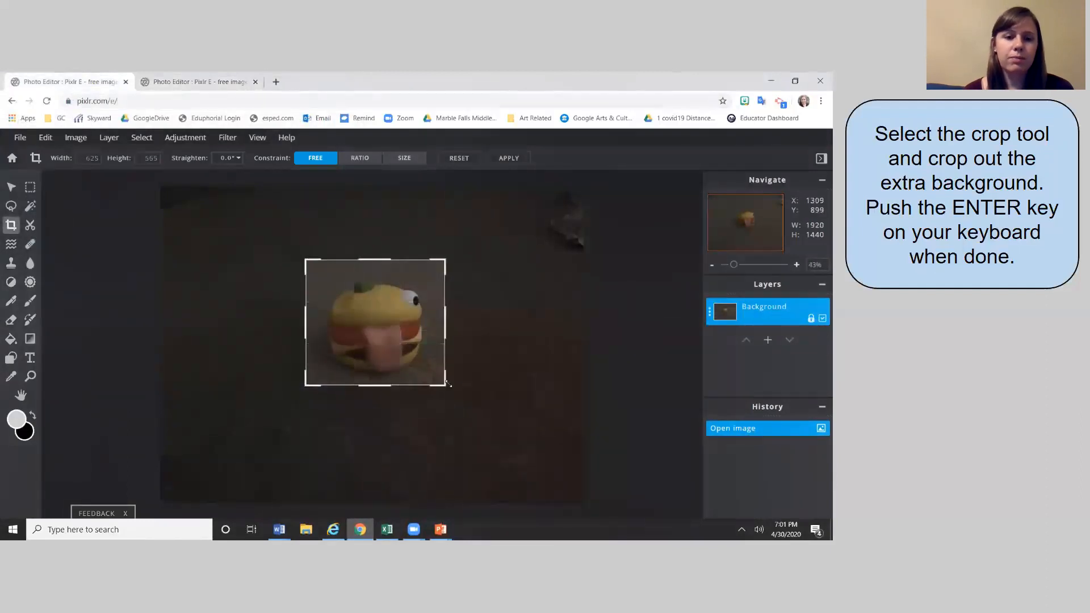
key("Return")
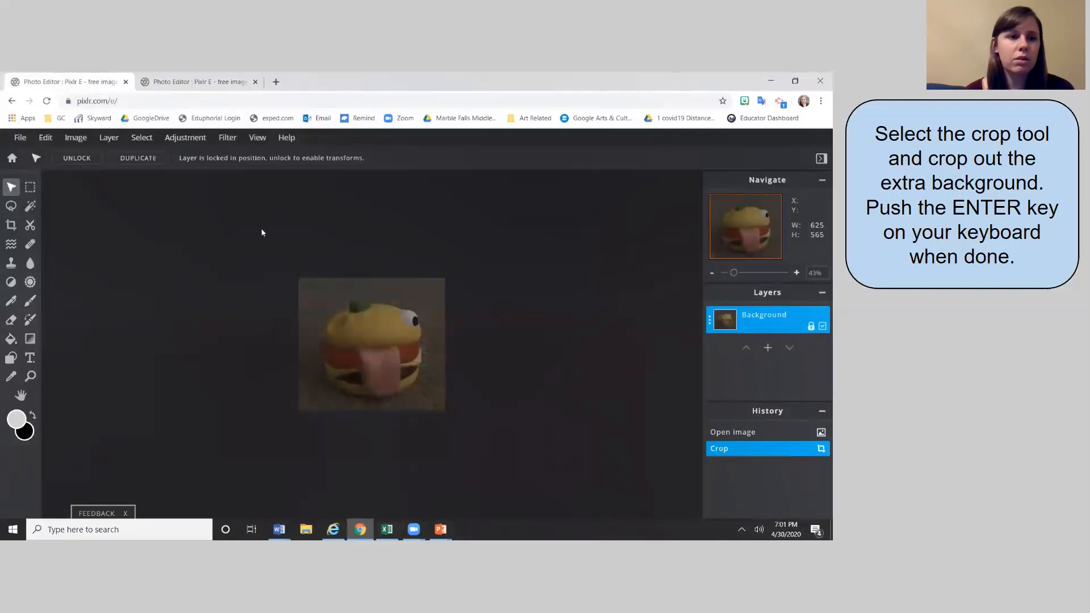
- Adjust the burger photo's brightness to about 50 and its contrast to 73
left_click(178, 139)
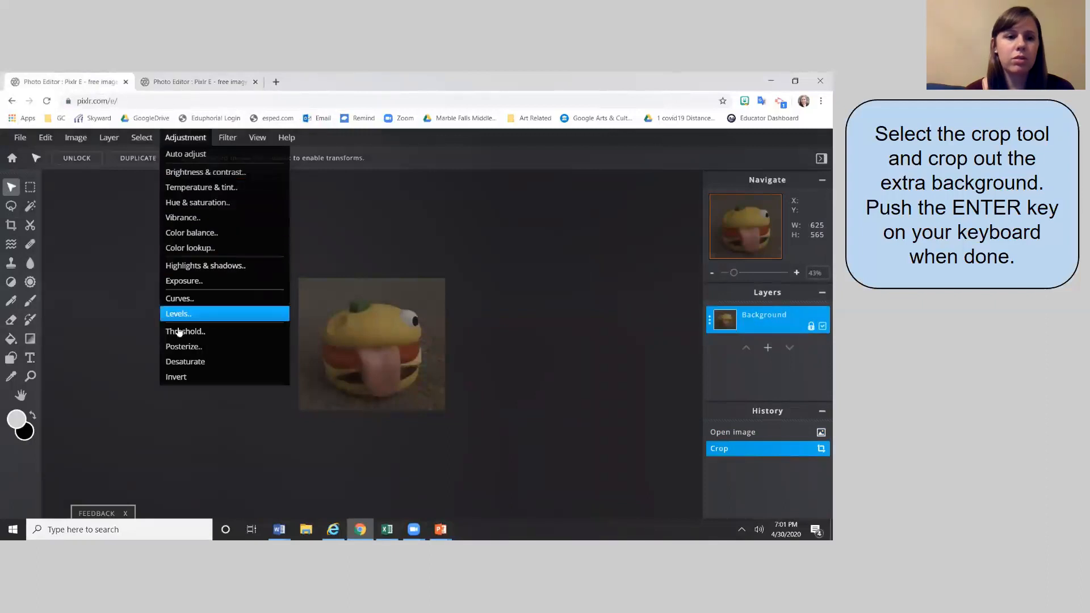
left_click(201, 174)
left_click_drag(408, 337, 472, 340)
left_click_drag(472, 292, 659, 288)
left_click_drag(604, 369, 680, 370)
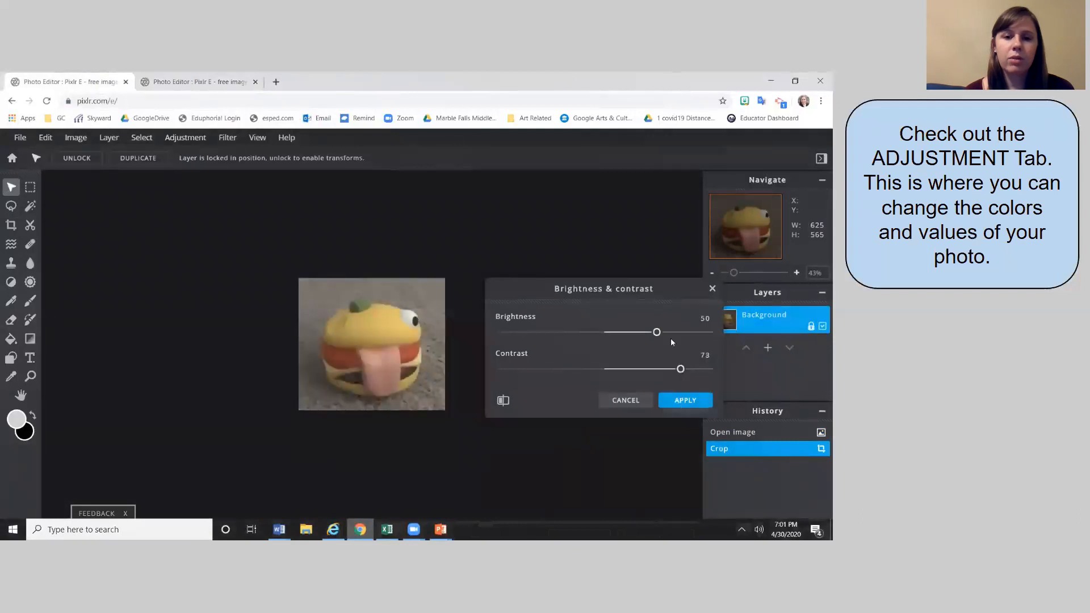
left_click_drag(657, 332, 656, 333)
left_click(683, 407)
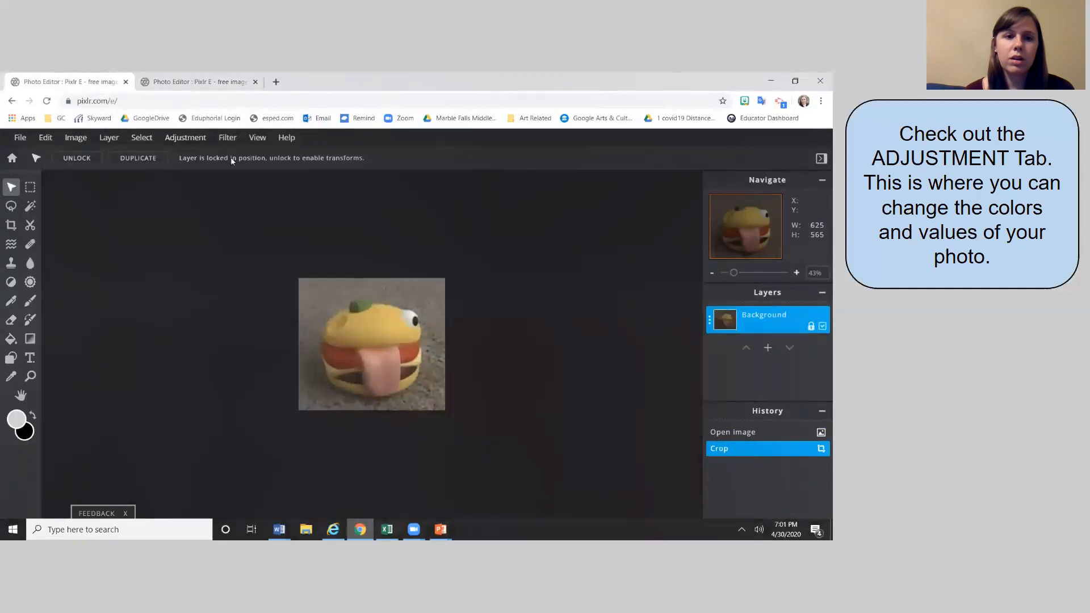
- Try out a temperature of 63 and a tint of 48 on the burger photo, discarding the adjustment
left_click(195, 139)
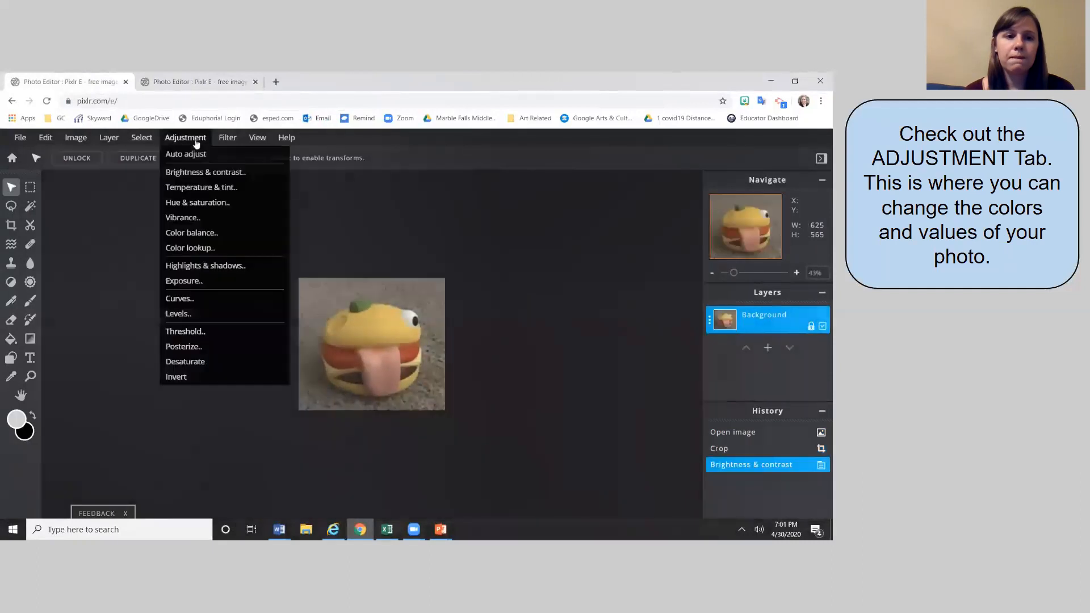
left_click(197, 187)
left_click(611, 361)
left_click_drag(611, 361, 670, 361)
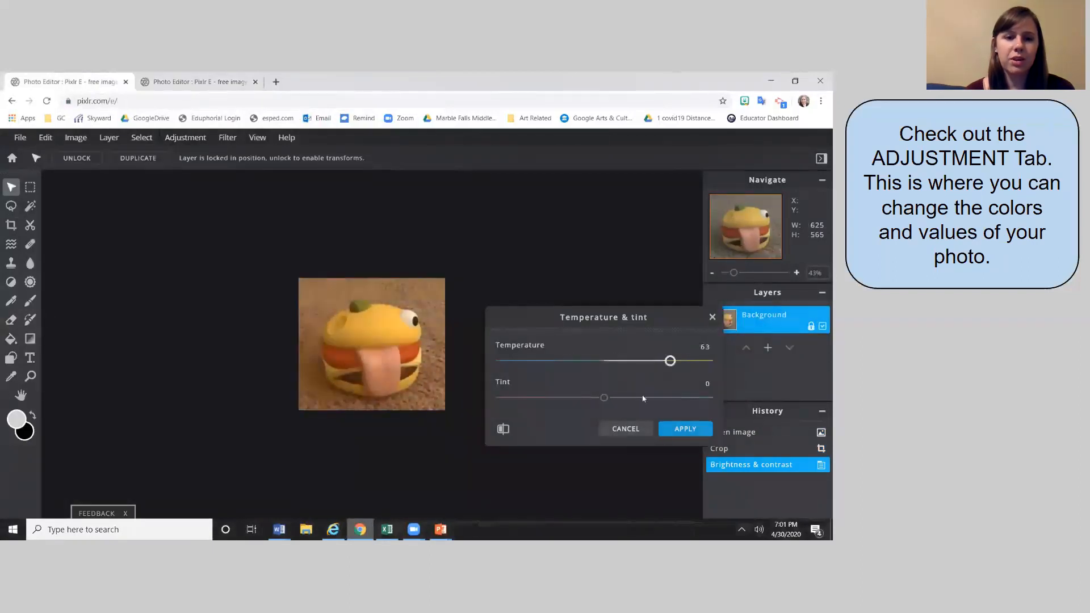
left_click_drag(603, 397, 654, 397)
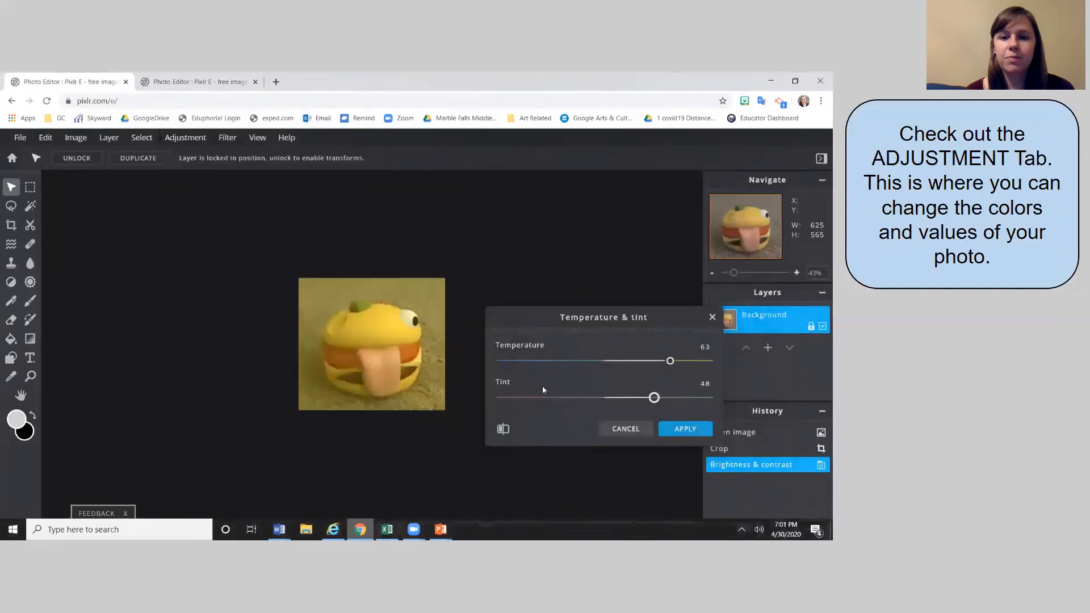
left_click(625, 428)
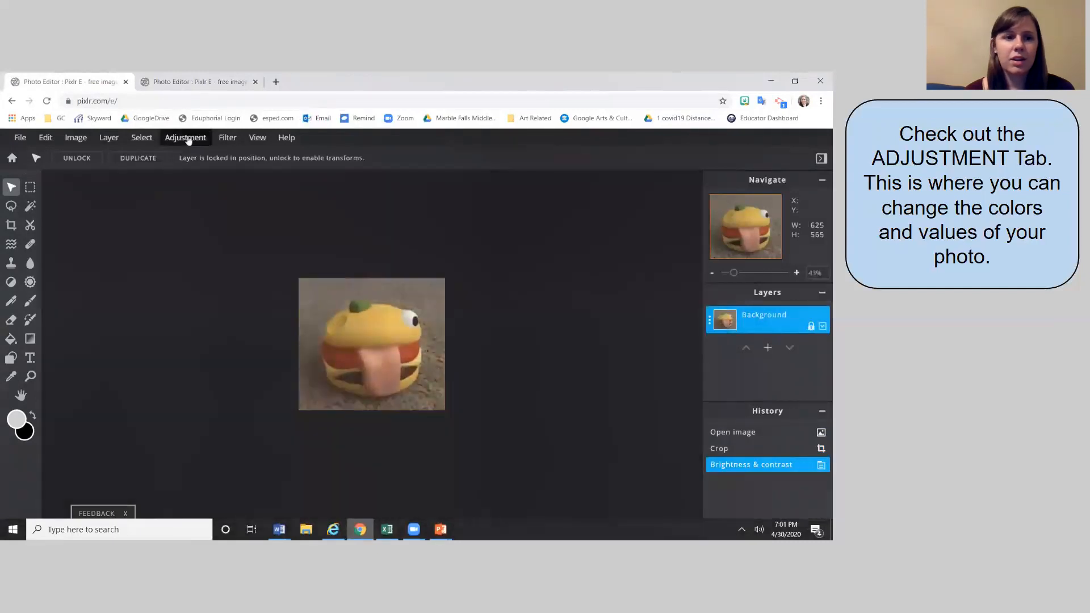
- Set the burger photo's hue to 2 and saturation to 73, and raise its lightness slightly
left_click(188, 140)
left_click(191, 204)
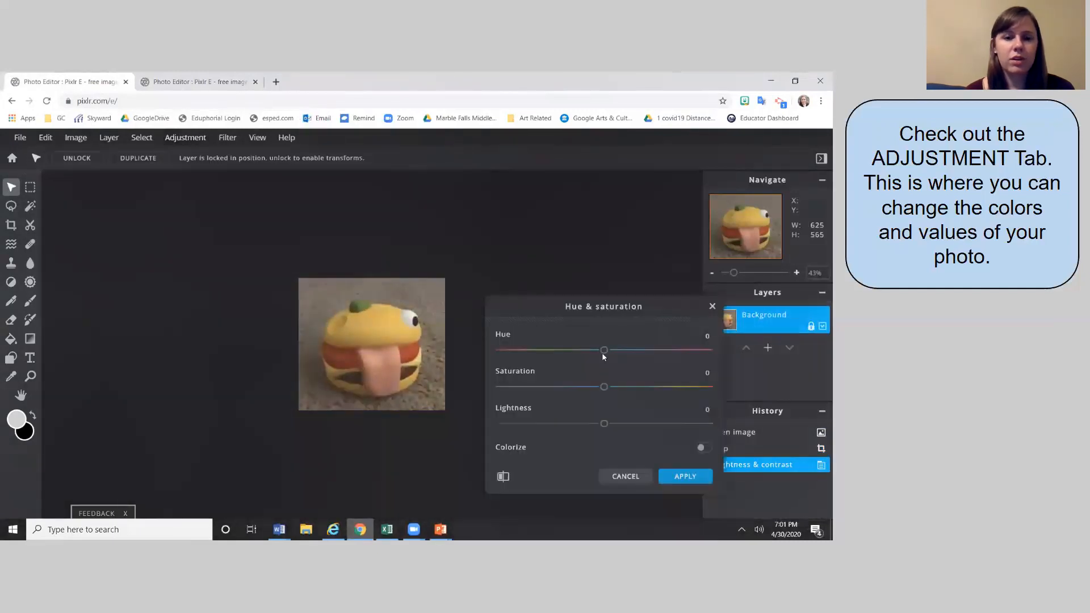
left_click_drag(537, 349, 680, 388)
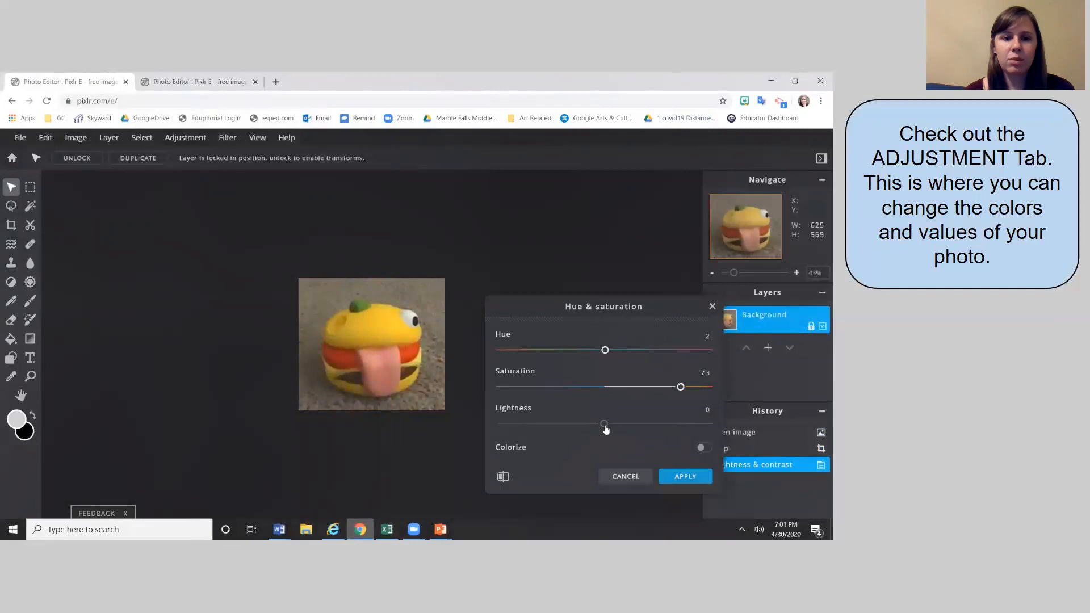
left_click_drag(605, 426, 633, 432)
left_click(677, 478)
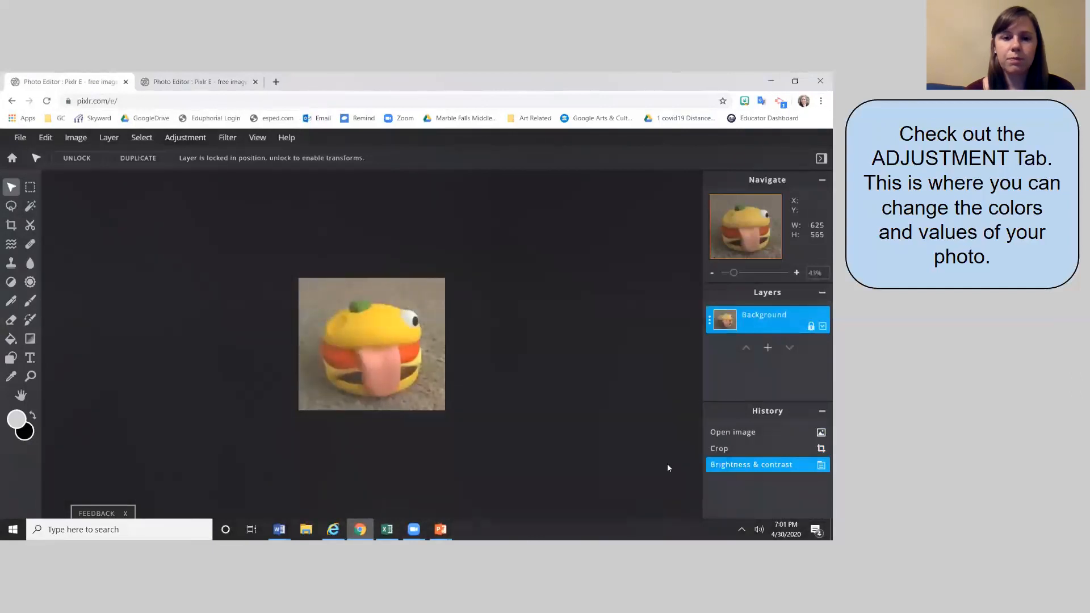
- Try desaturating the burger photo and undo it
left_click(193, 139)
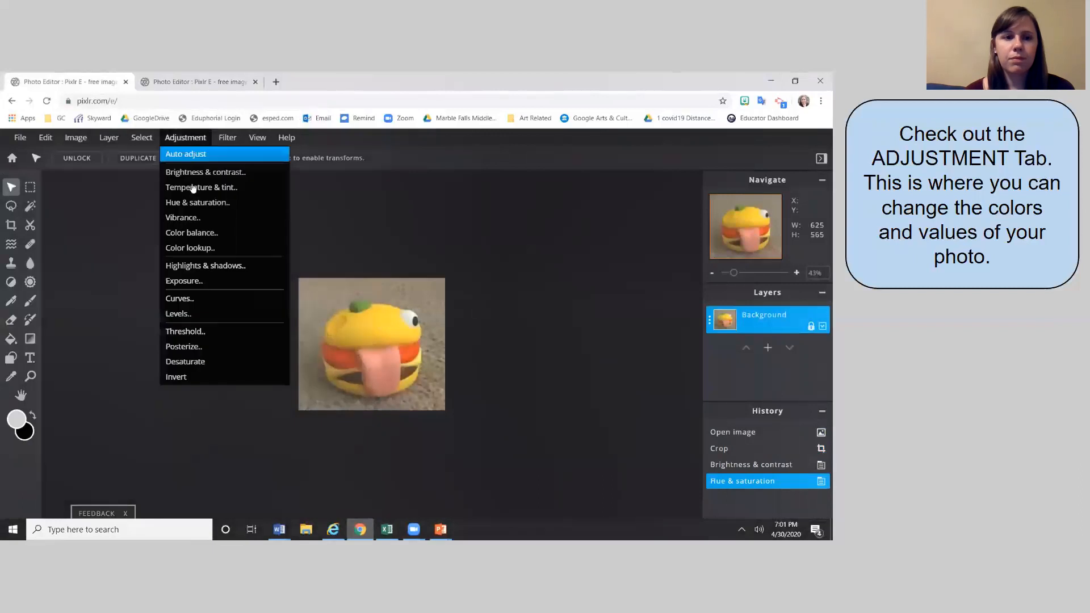
left_click(216, 362)
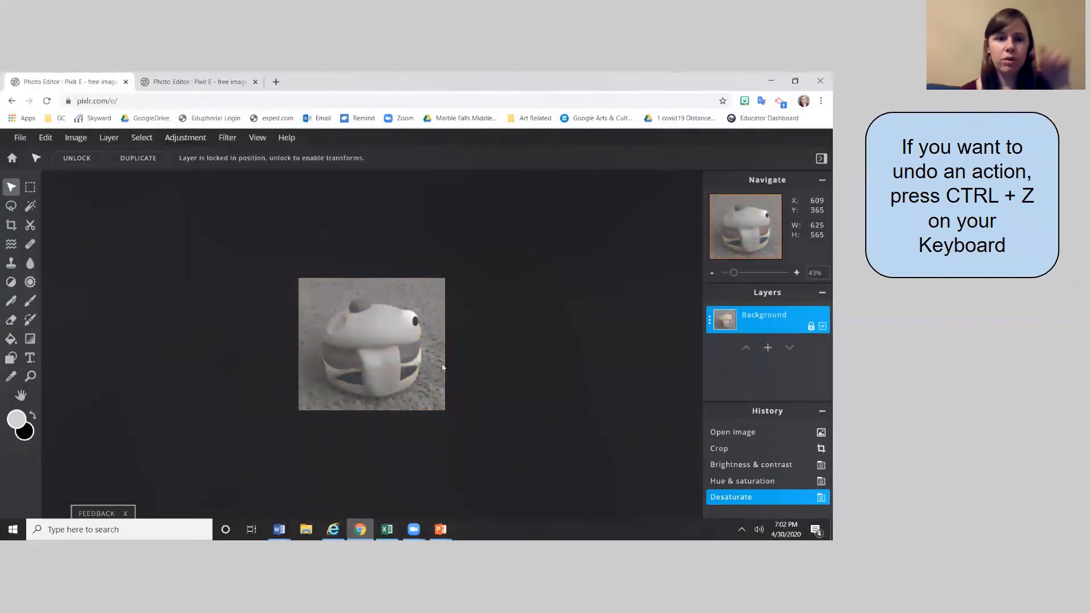
key("ctrl+z")
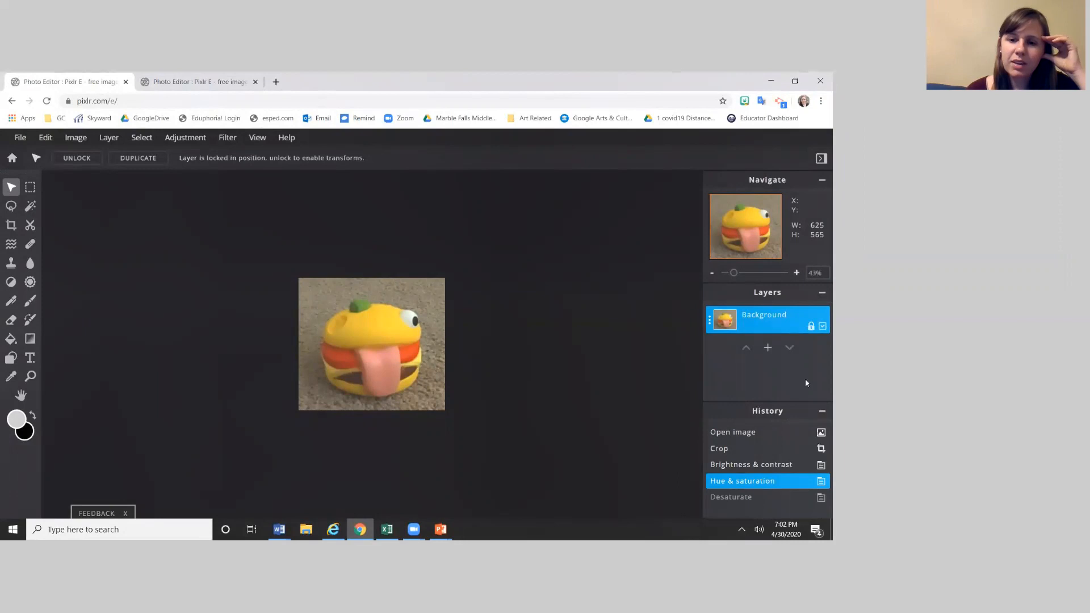
- Step the edit history back to Brightness & contrast and forward to Hue & saturation, and redo and undo the desaturation
left_click(731, 466)
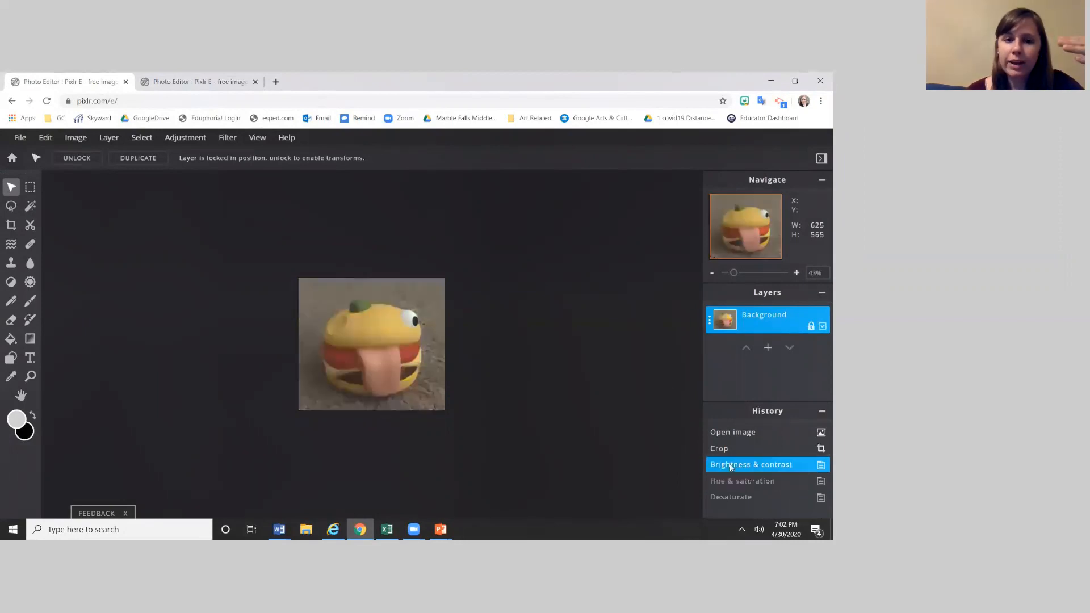
left_click(733, 482)
left_click(735, 487)
left_click(735, 482)
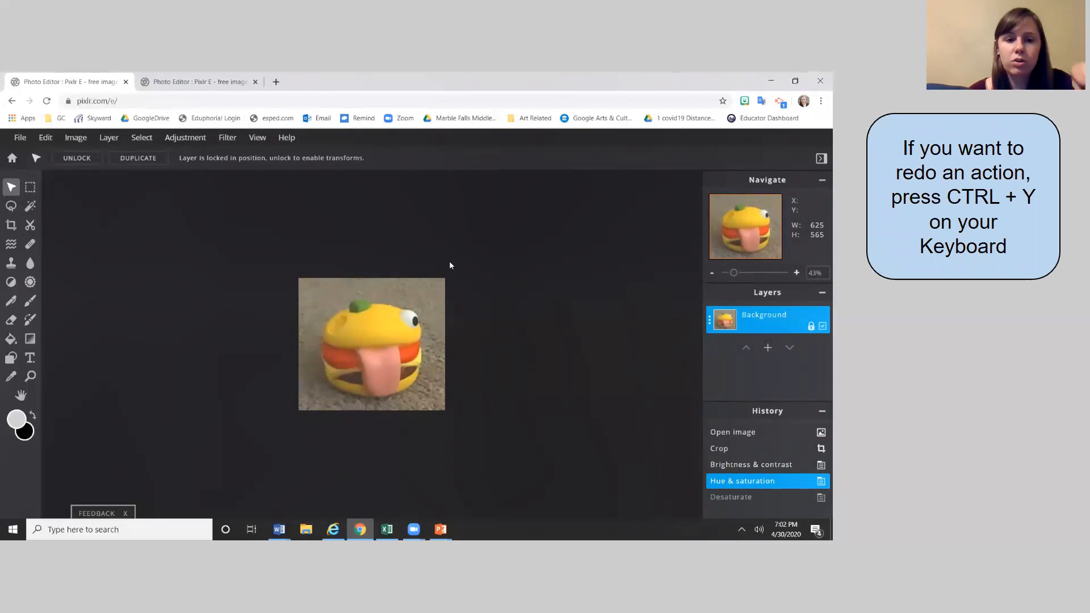
key("ctrl+y")
key("ctrl+z")
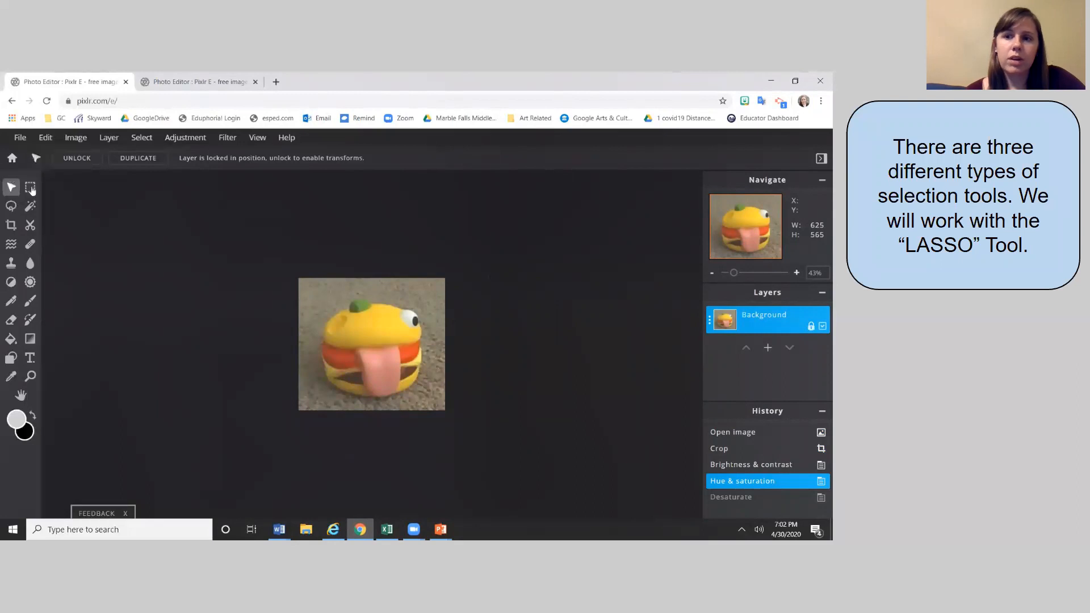
- Select the cheeseburger by tracing around its outline with the freehand Lasso tool
left_click(10, 207)
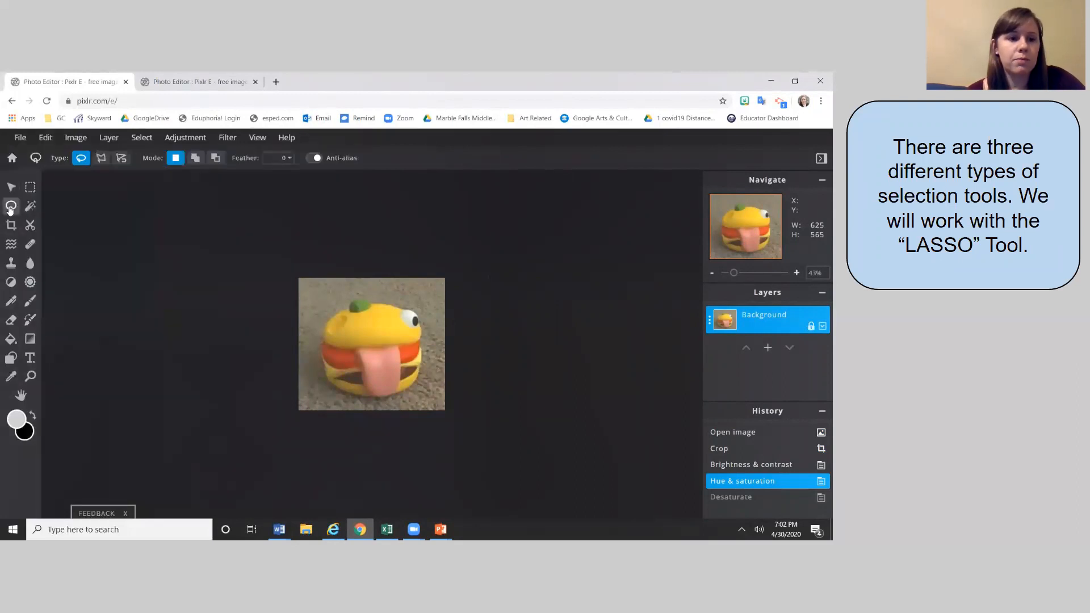
mouse_move(345, 307)
left_mouse_down()
mouse_move(319, 346)
mouse_move(330, 387)
mouse_move(401, 393)
mouse_move(420, 363)
mouse_move(416, 311)
mouse_move(375, 299)
mouse_move(344, 308)
left_mouse_up()
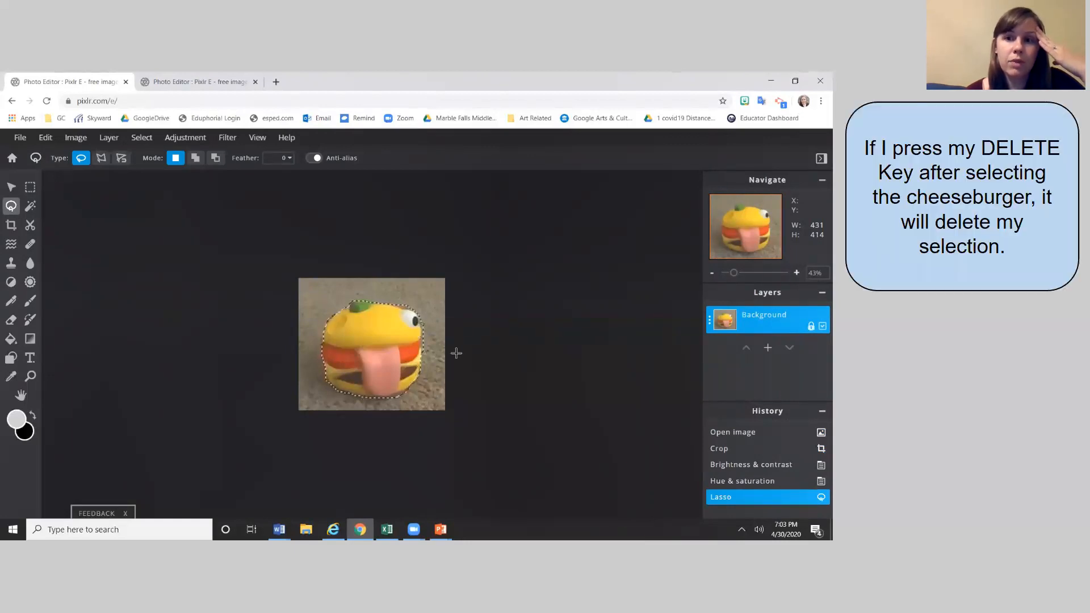
- Delete the selected cheeseburger from the photo and undo the deletion
key("Delete")
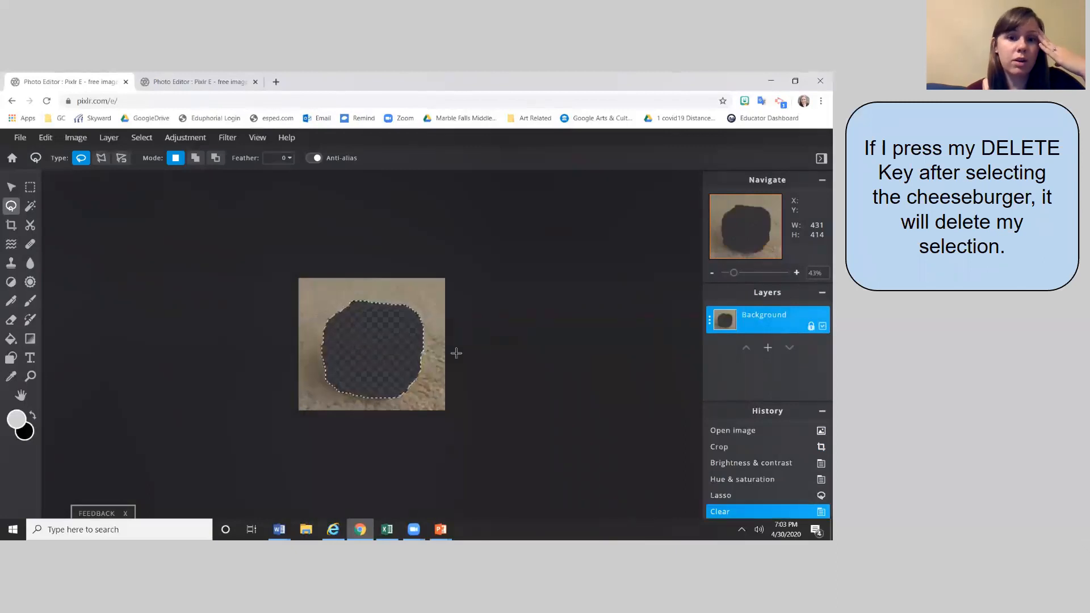
key("ctrl")
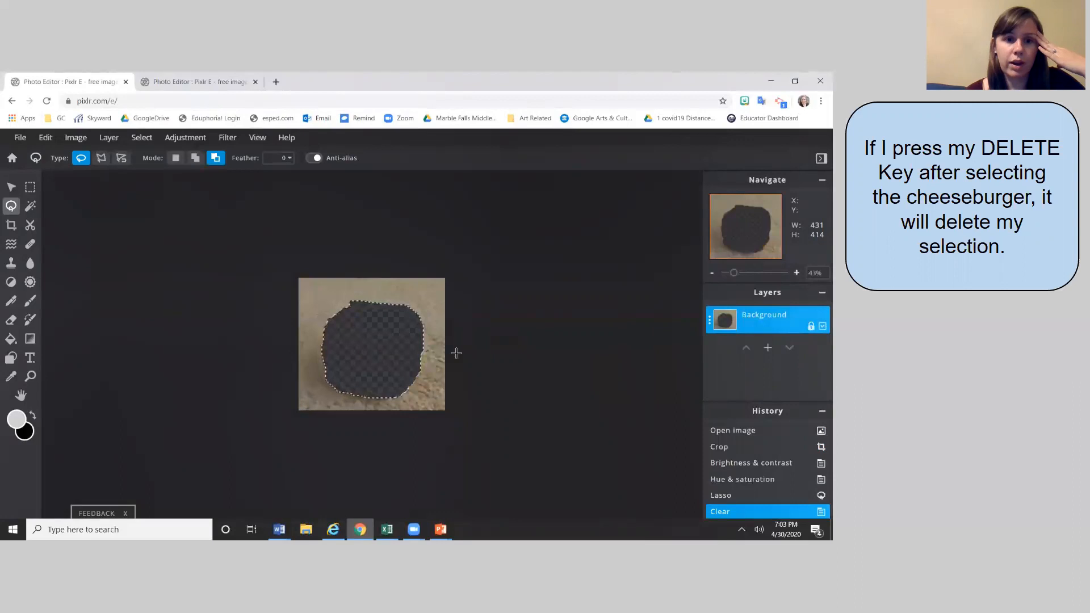
key("ctrl+z")
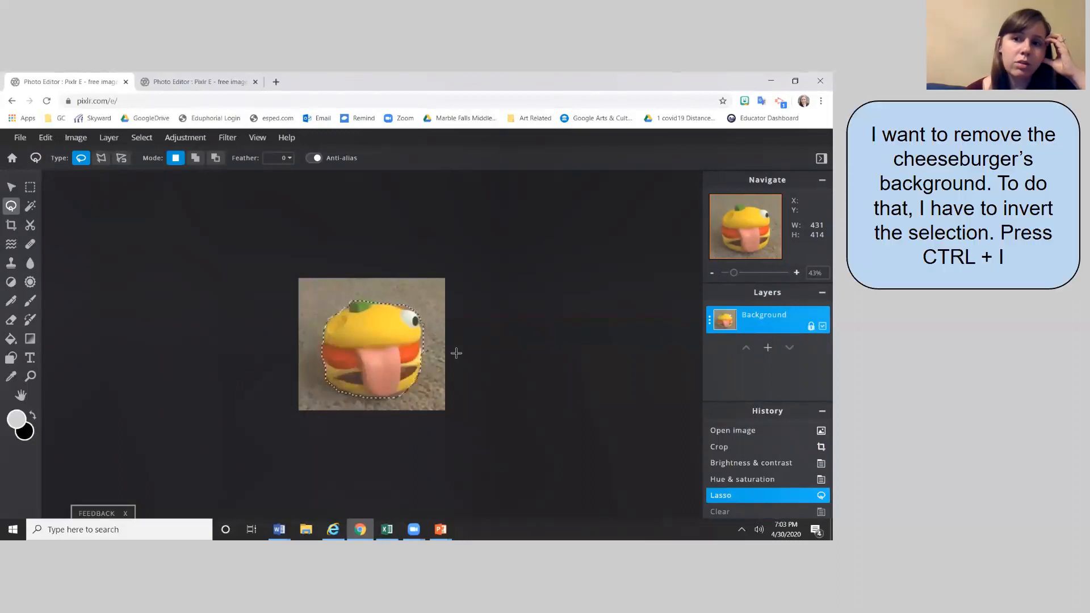
- Invert the selection so that the background around the cheeseburger is selected
key("ctrl+i")
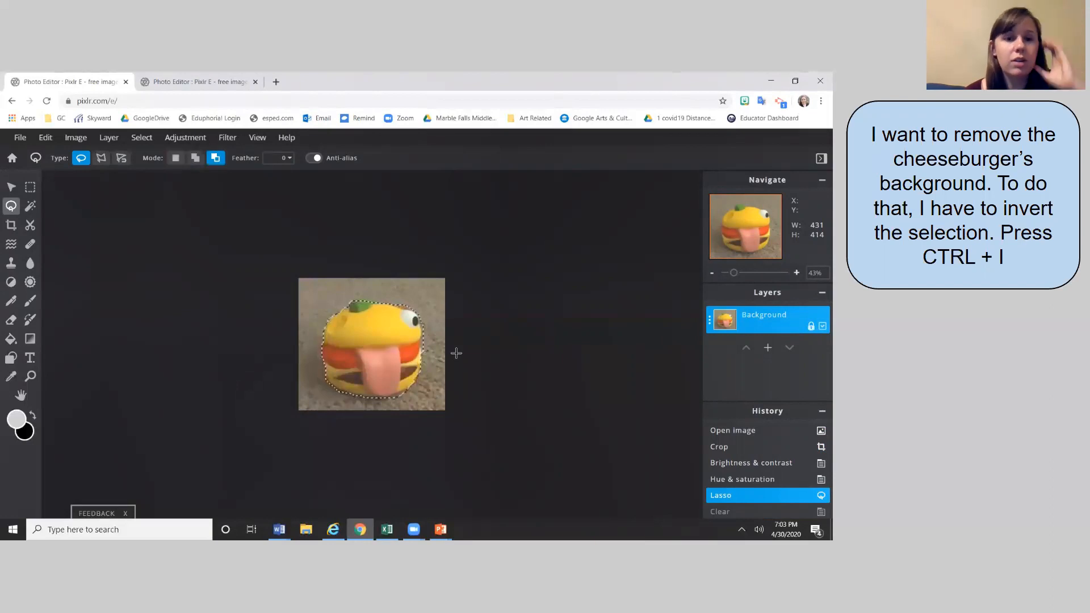
key("ctrl+i")
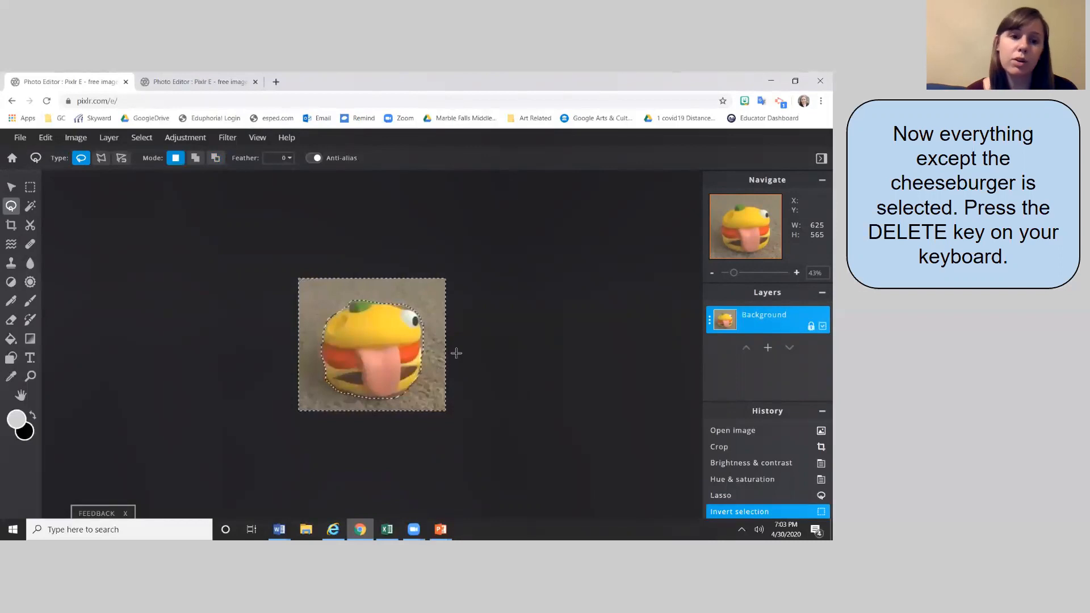
- Clear the selected background around the cheeseburger and switch to the cat picture's project
key("Delete")
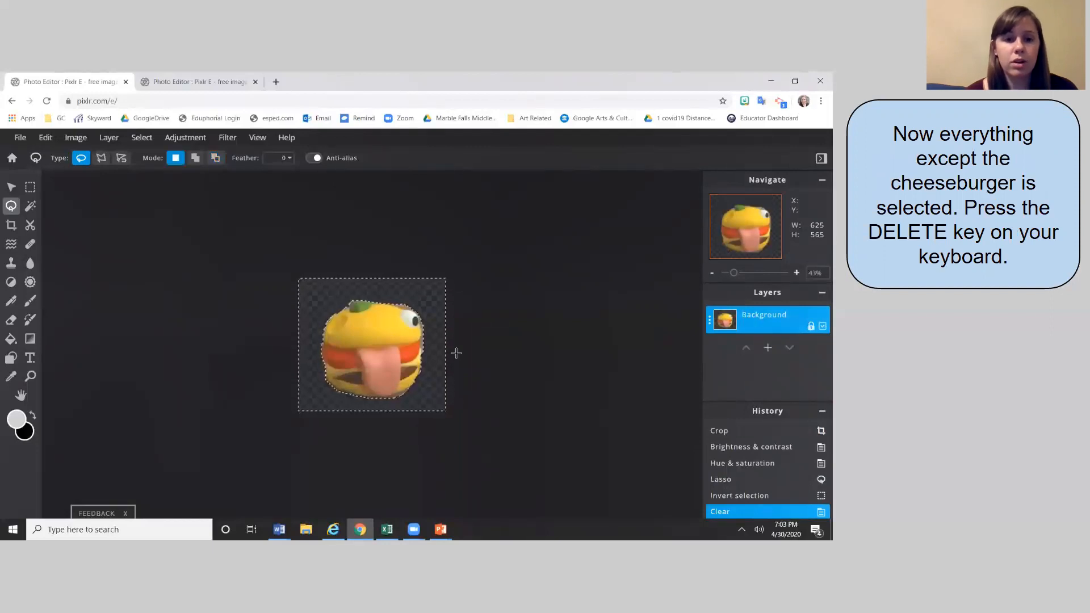
left_click(221, 82)
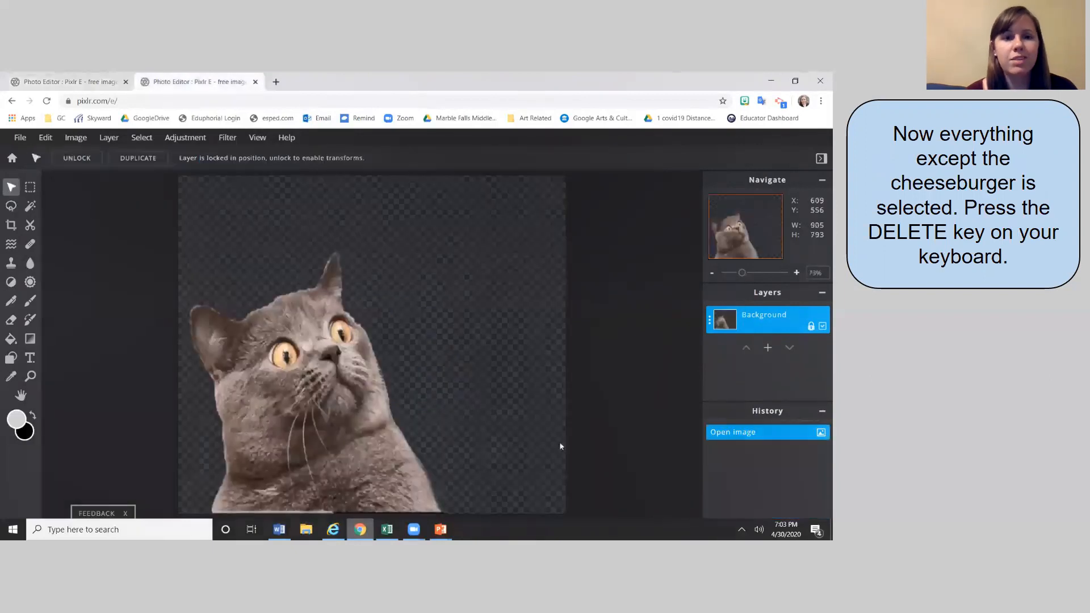
- Fill the transparent background behind the cat with a muted brownish pink using the Fill tool
left_click(16, 342)
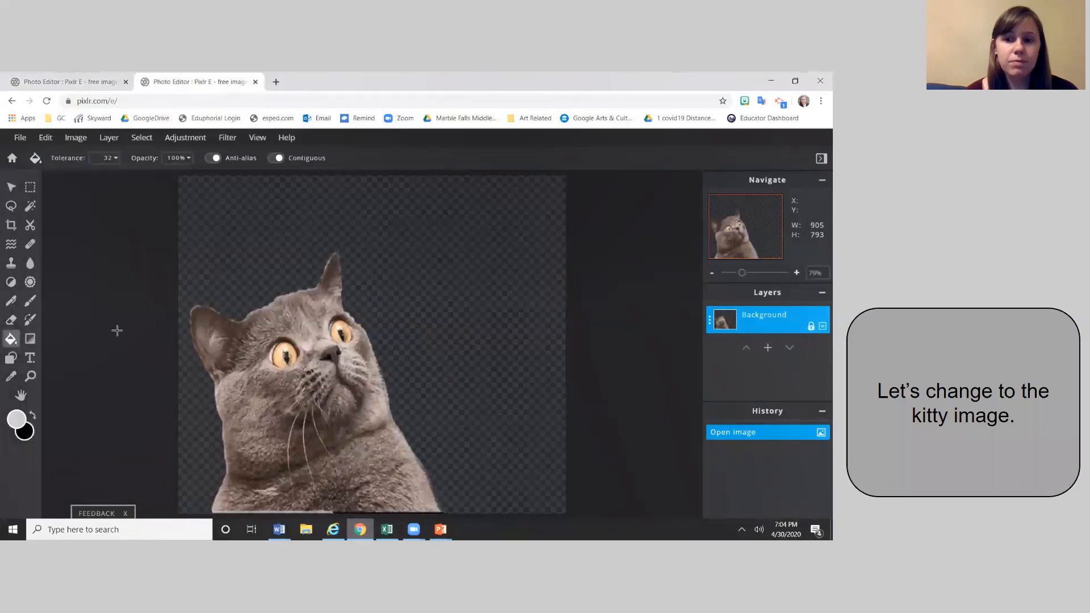
left_click(17, 419)
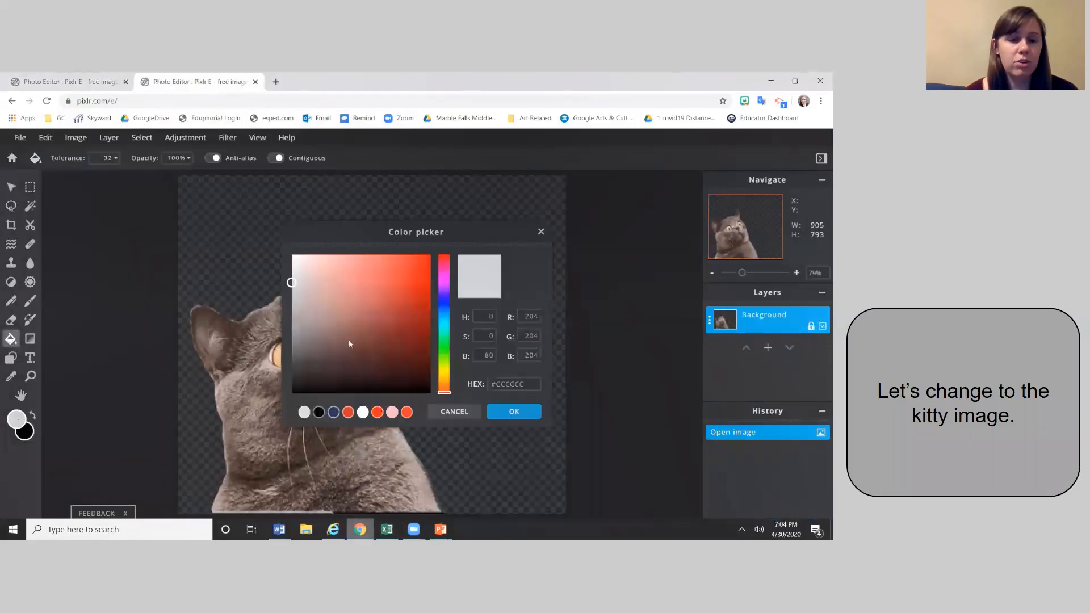
left_click(330, 300)
left_click(511, 411)
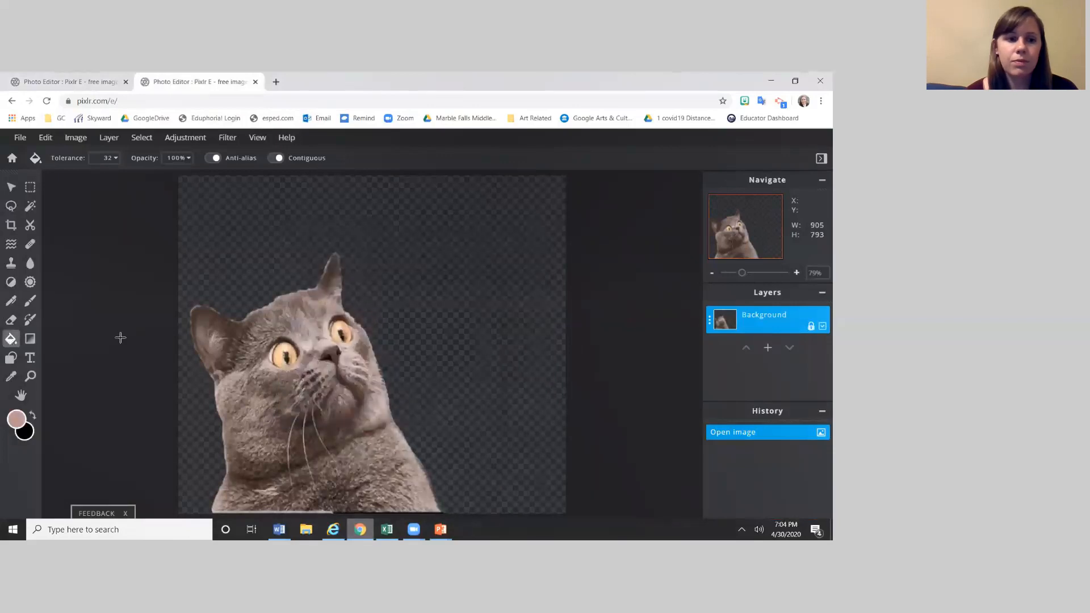
left_click(201, 306)
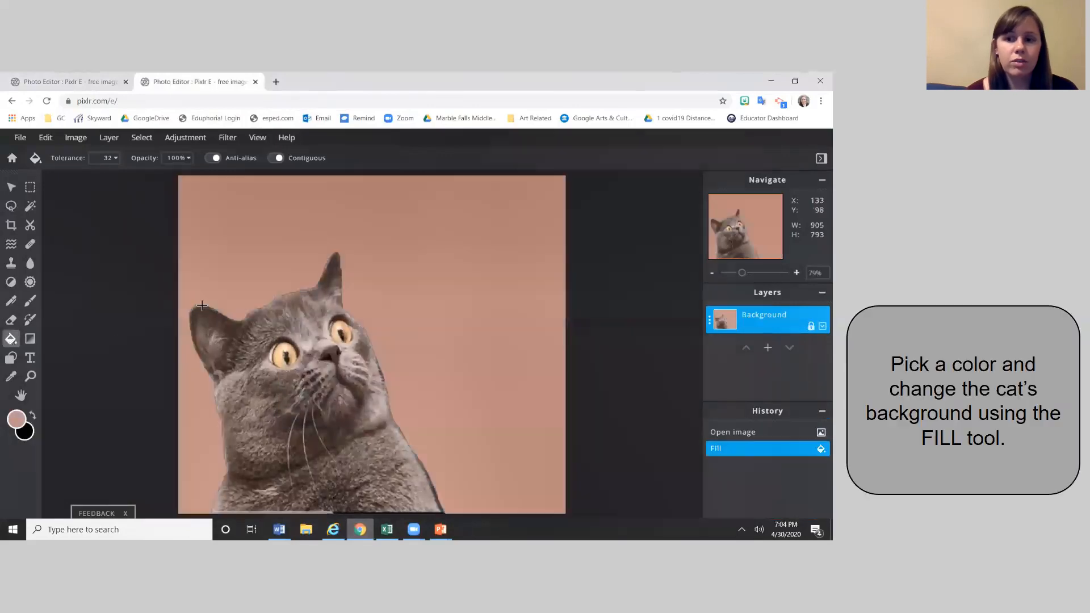
- Refill the cat's background with the pale greyish pink #BEAEAE
left_click(11, 420)
mouse_move(333, 317)
left_mouse_down()
mouse_move(304, 318)
mouse_move(301, 294)
left_mouse_up()
left_click(304, 291)
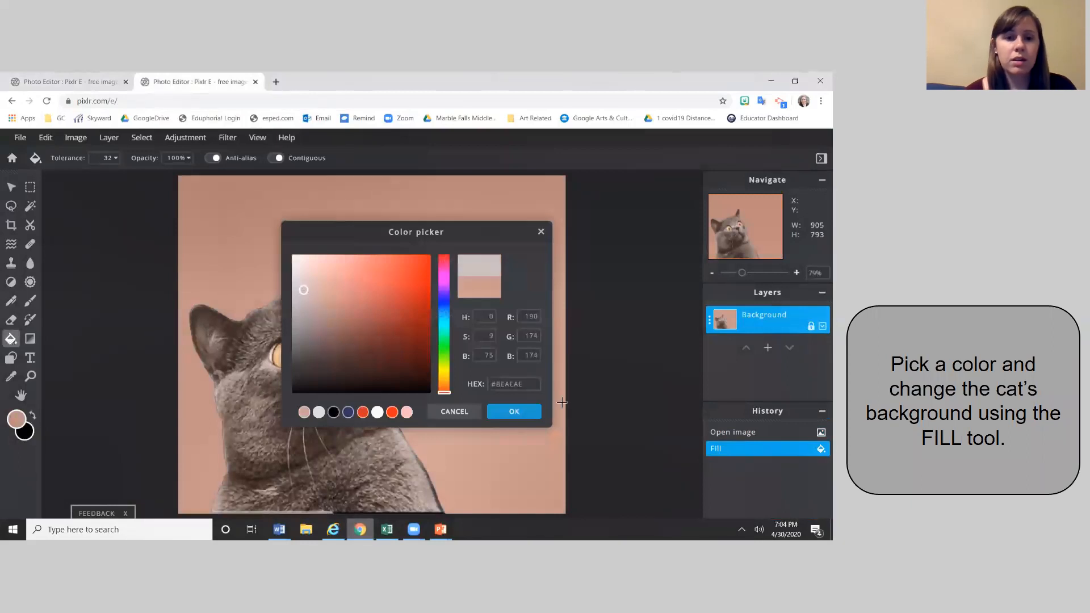
left_click(522, 418)
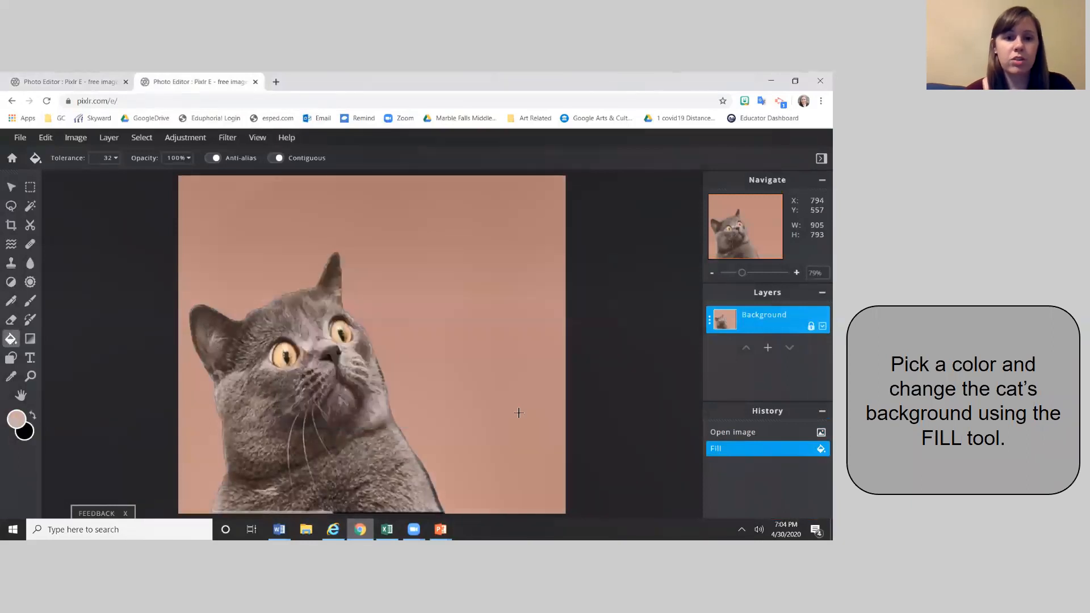
double_click(217, 257)
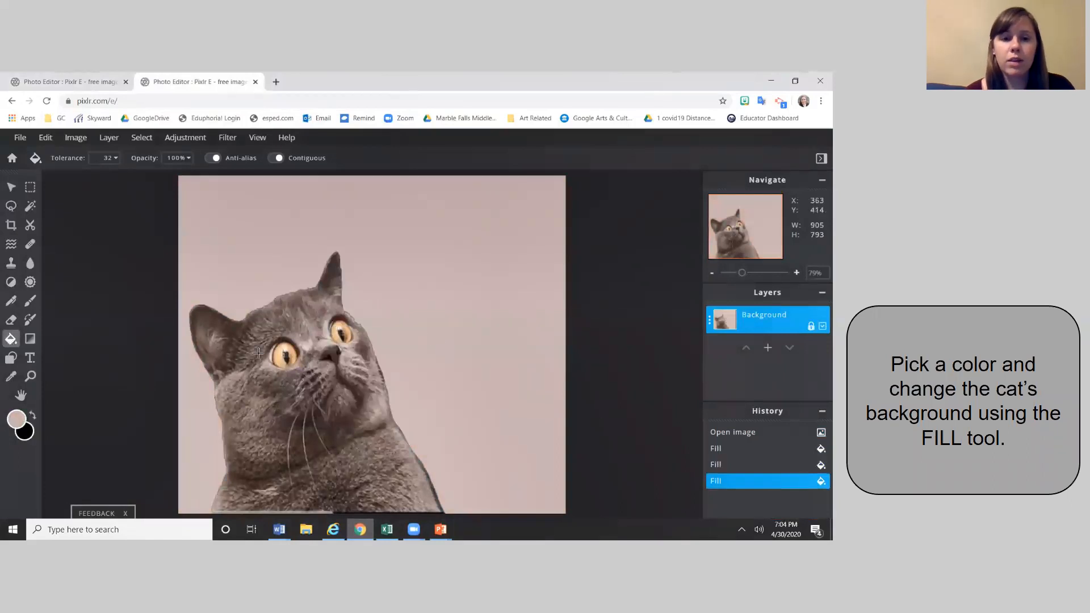
- Add a new text layer to the cat picture reading "I can haz Cheezburger?!"
left_click(30, 359)
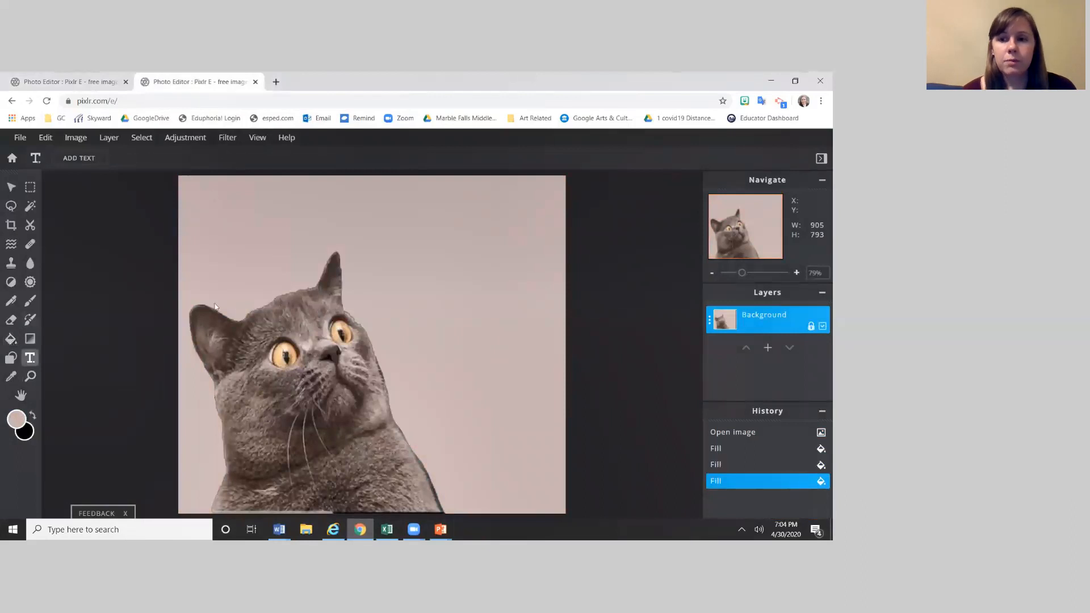
left_click(219, 222)
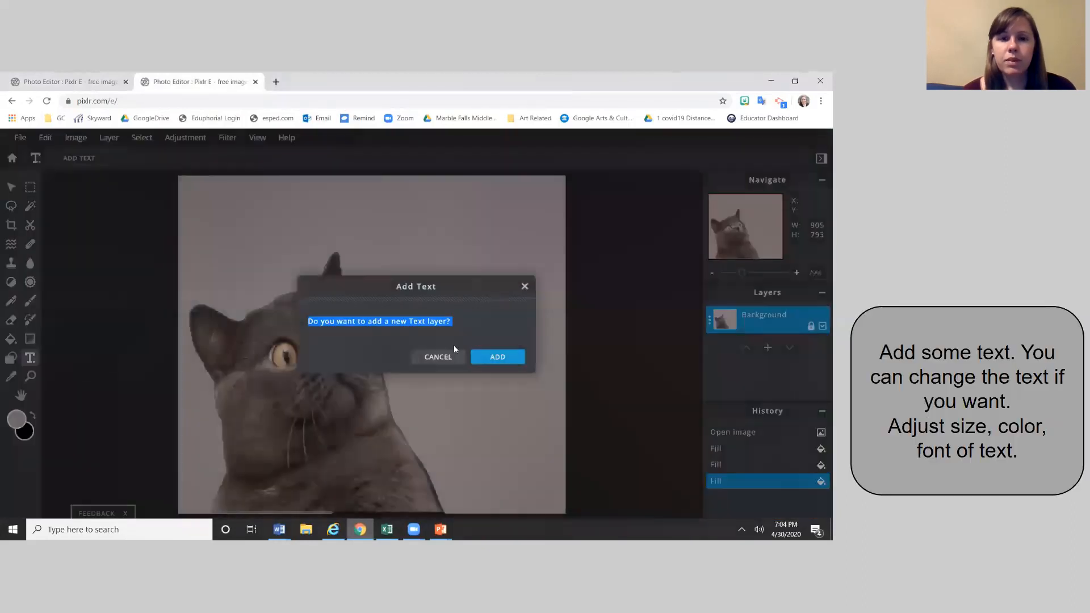
left_click(495, 356)
key("BackSpace")
type("I can h")
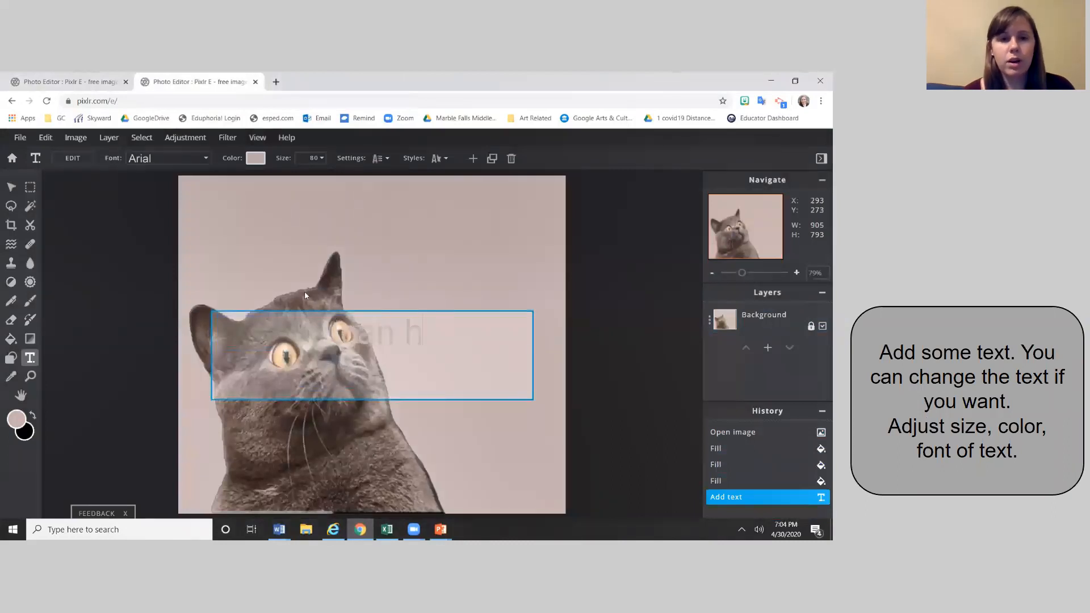
type("az Che")
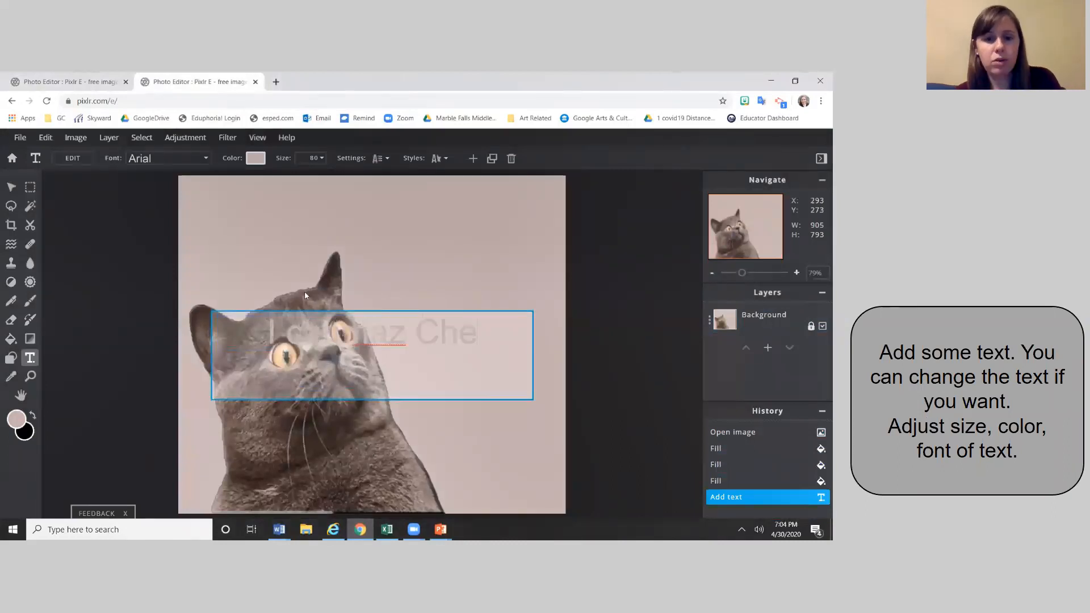
type("ezb")
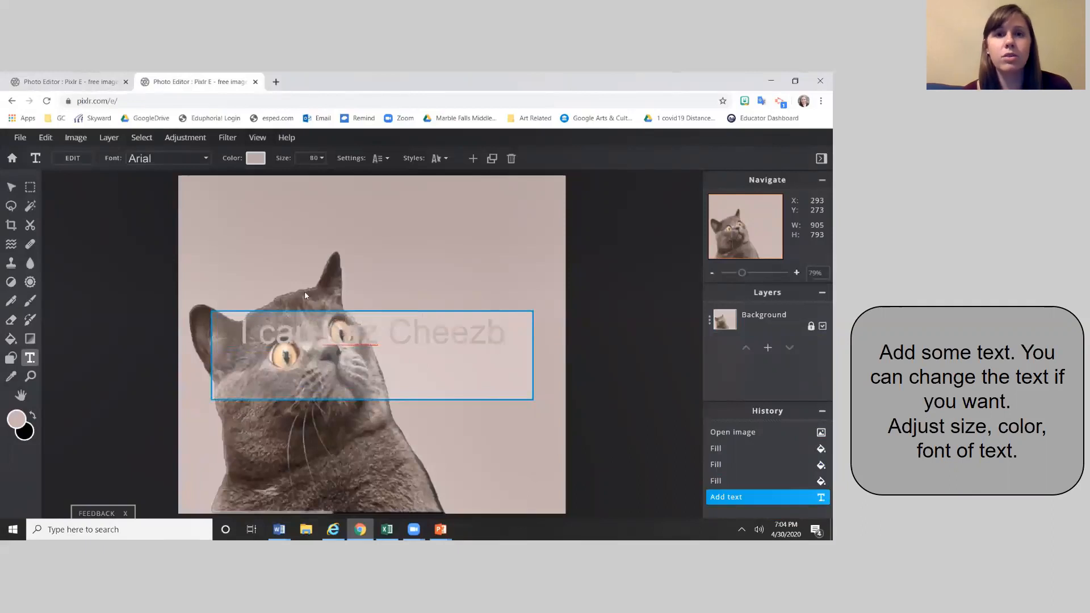
type("urger")
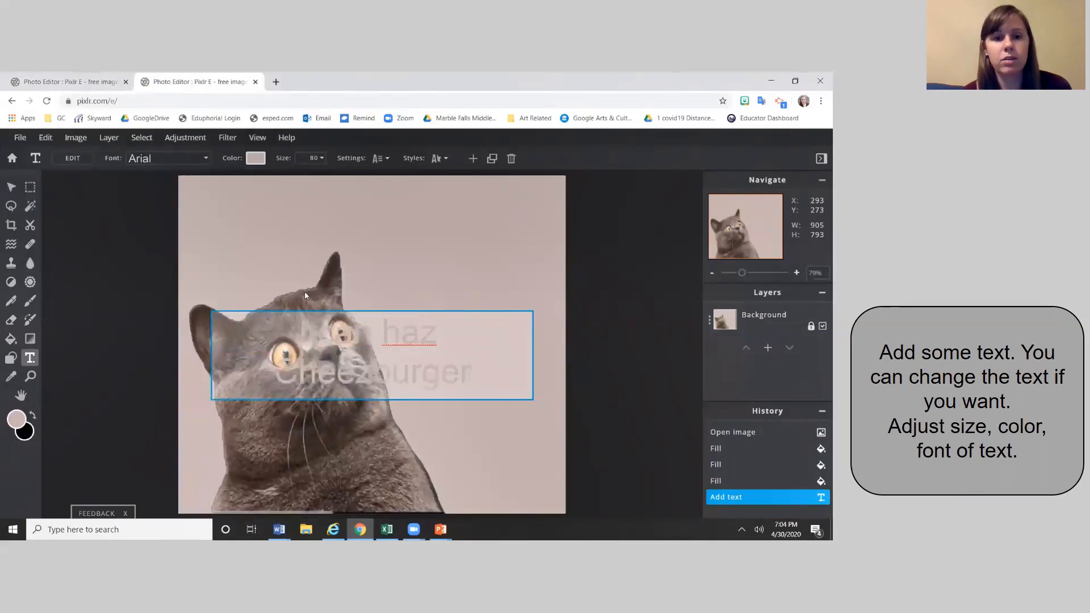
type("?!")
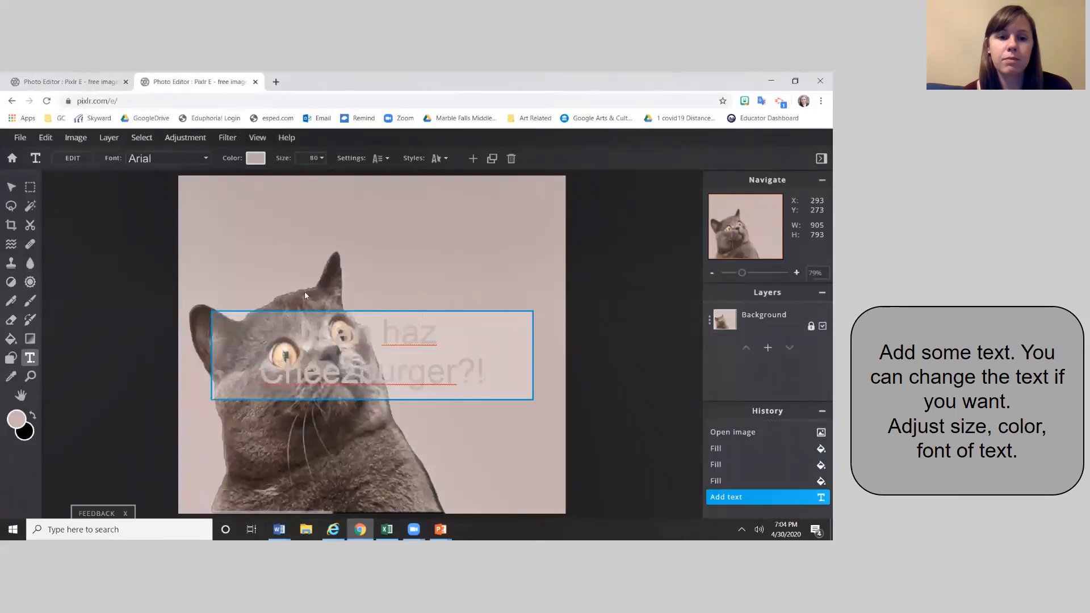
- Set the caption's text size to 125 and its color to dark blue #1A2A57
key("ctrl+a")
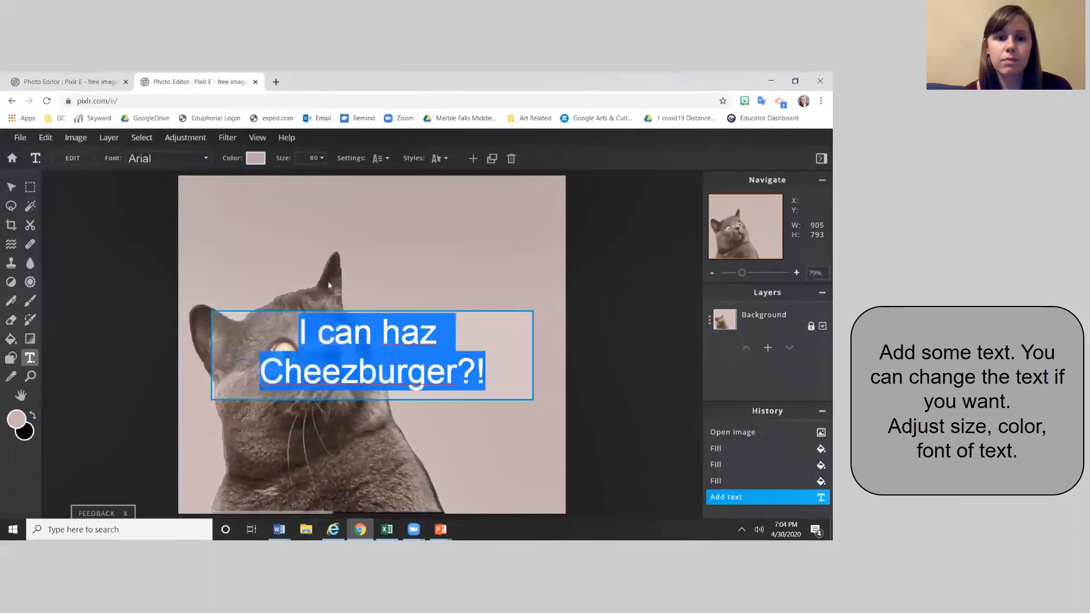
left_click(321, 157)
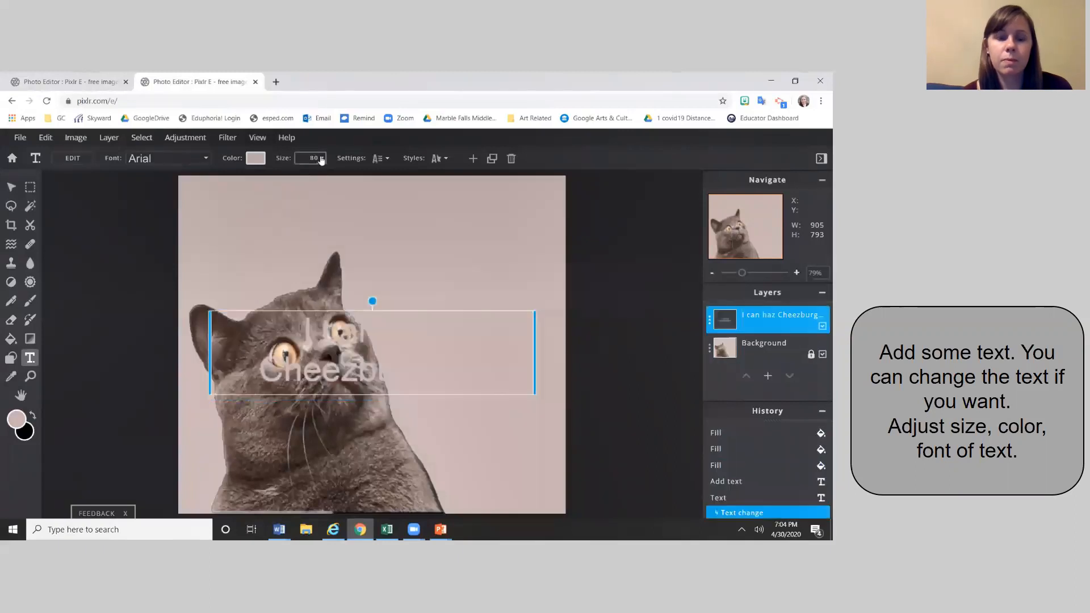
left_click_drag(234, 178, 244, 176)
left_click(256, 157)
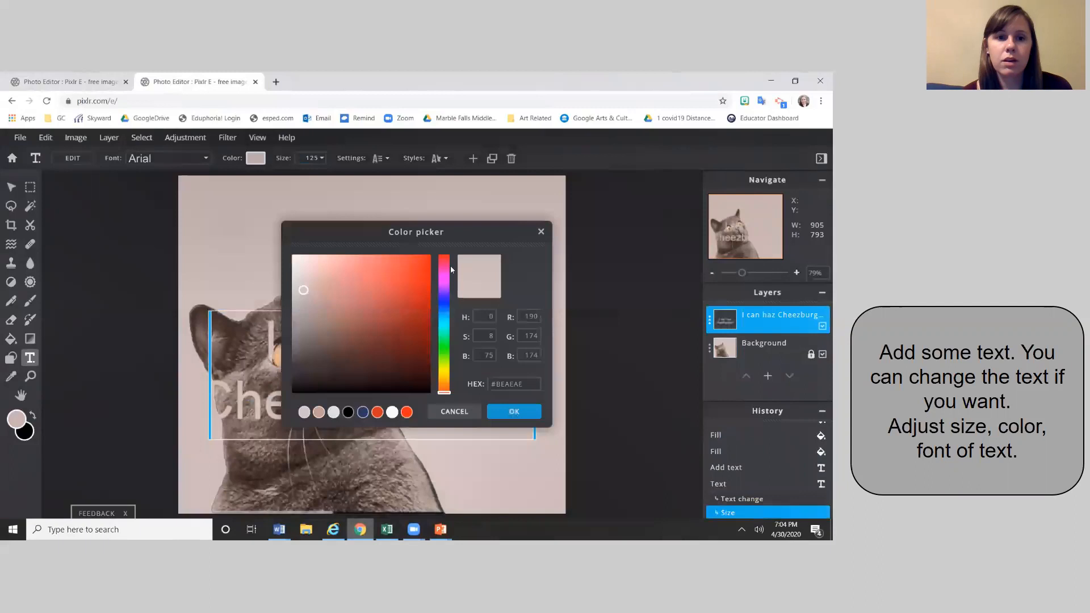
left_click(363, 412)
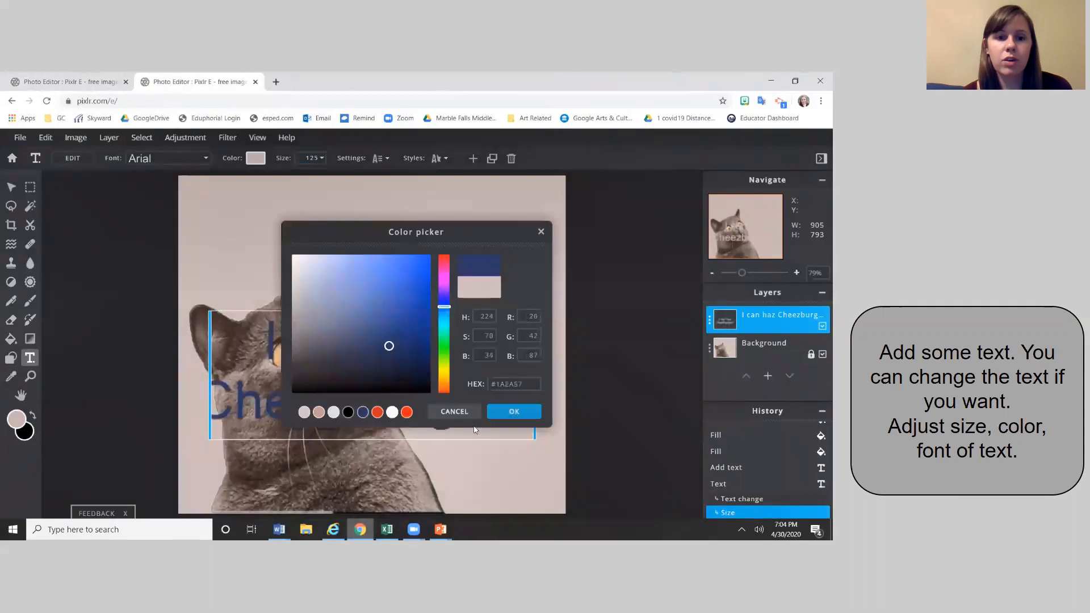
left_click(514, 411)
- Change the caption's font to the hand-lettered Adeft and move the text to the image's upper right corner above the cat
left_click(168, 158)
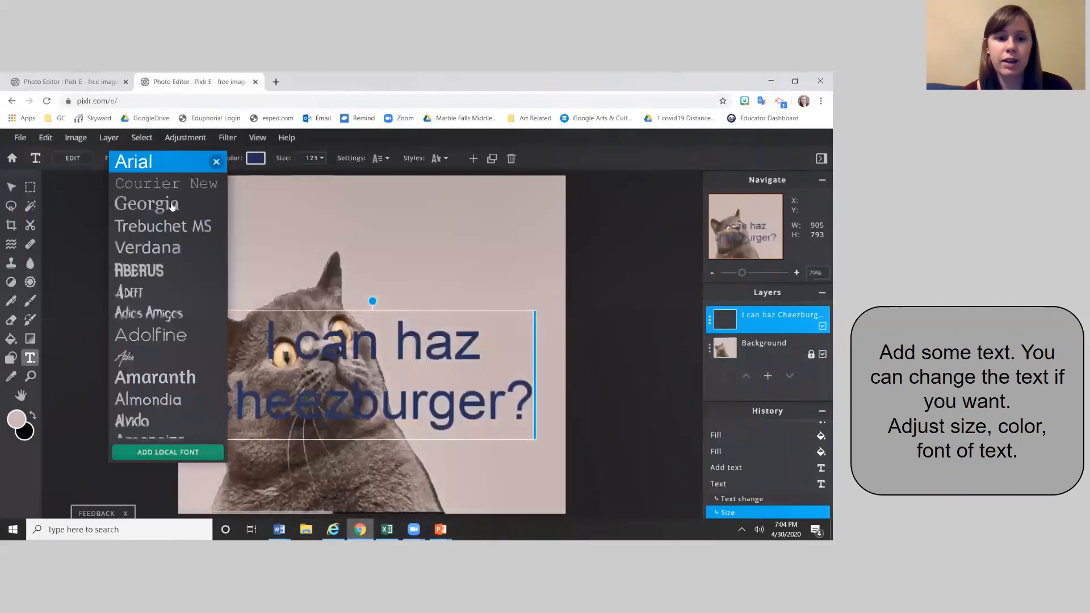
left_click(168, 292)
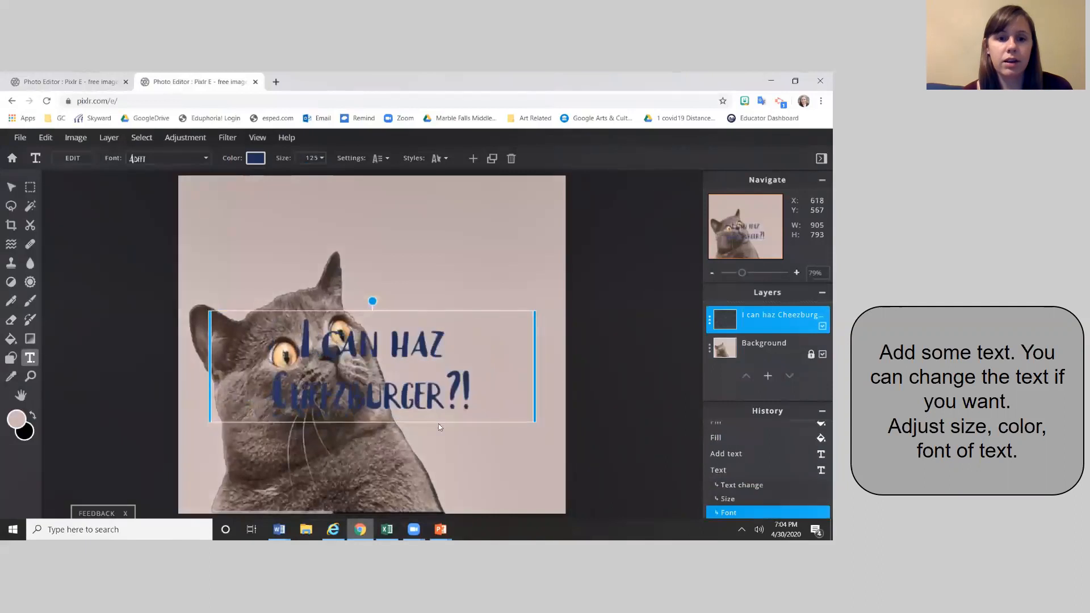
left_click_drag(436, 422, 510, 296)
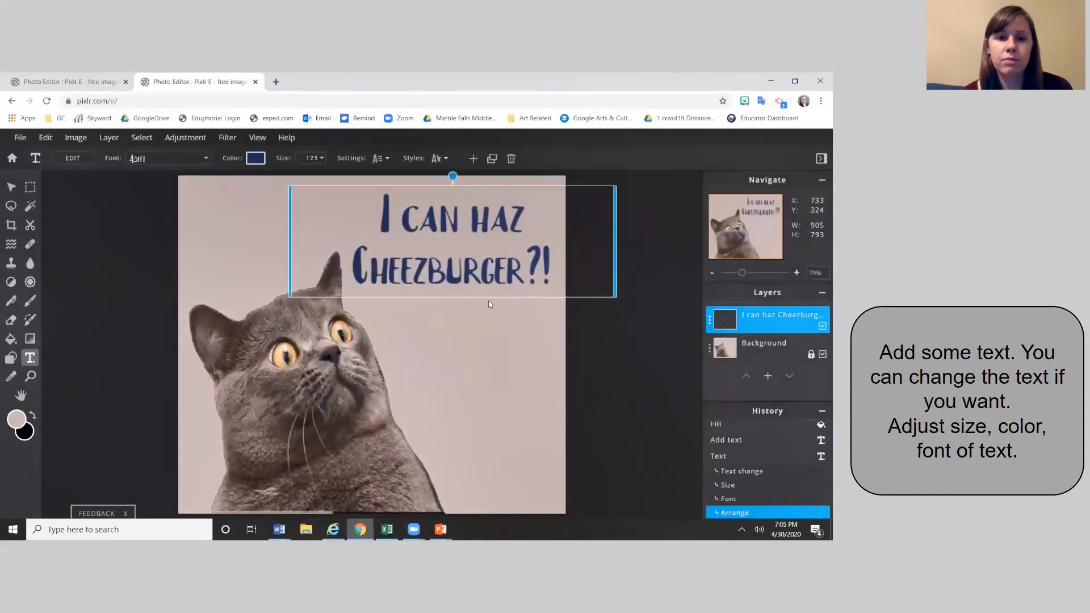
left_click_drag(486, 292, 488, 280)
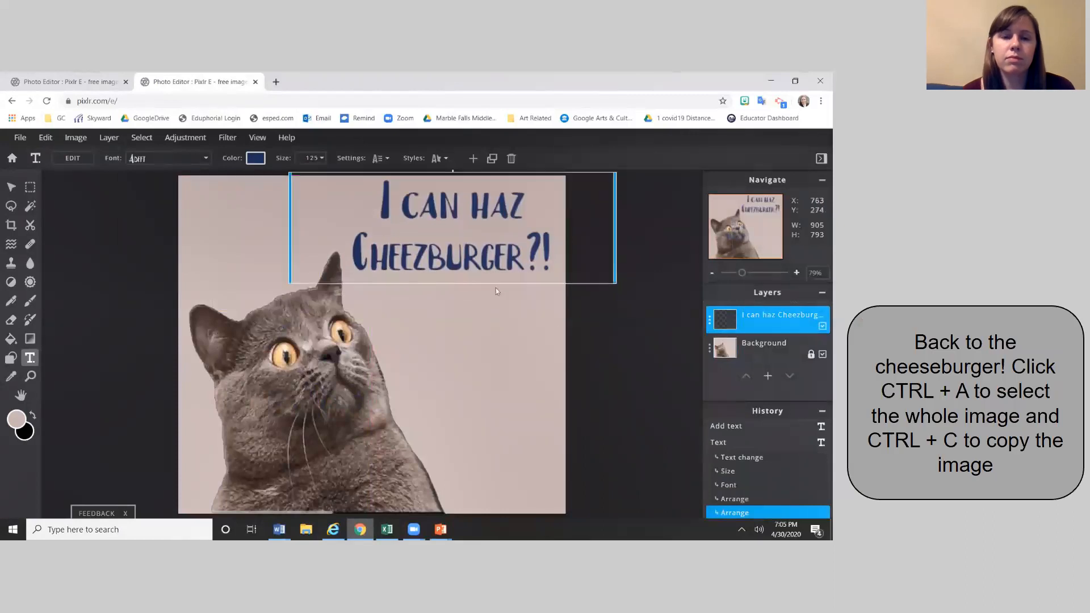
left_click(581, 340)
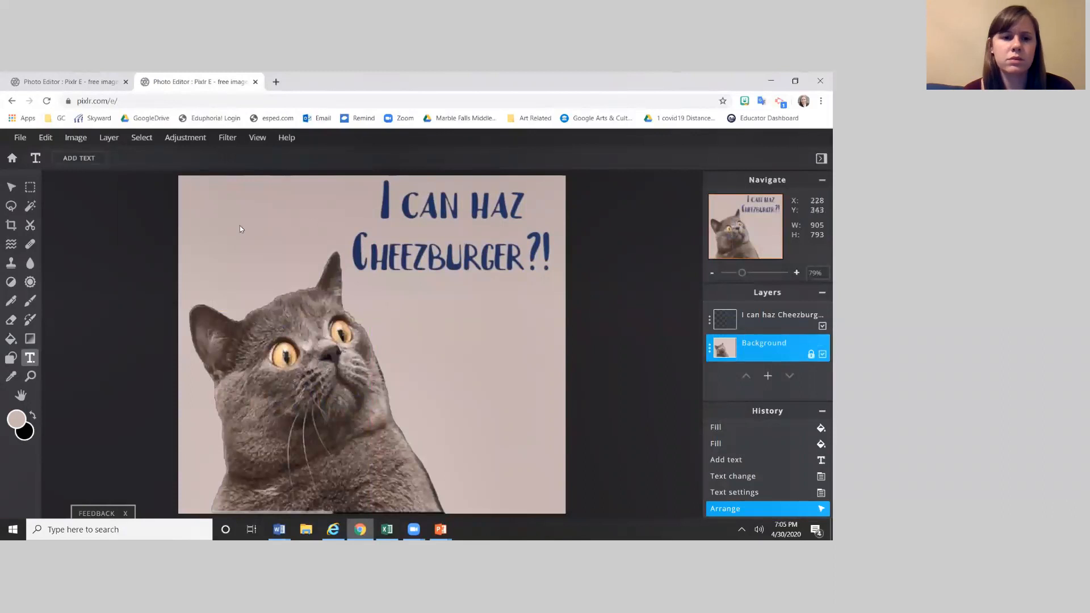
- Copy the whole cut-out cheeseburger image and paste it into the cat picture as a new layer
left_click(85, 82)
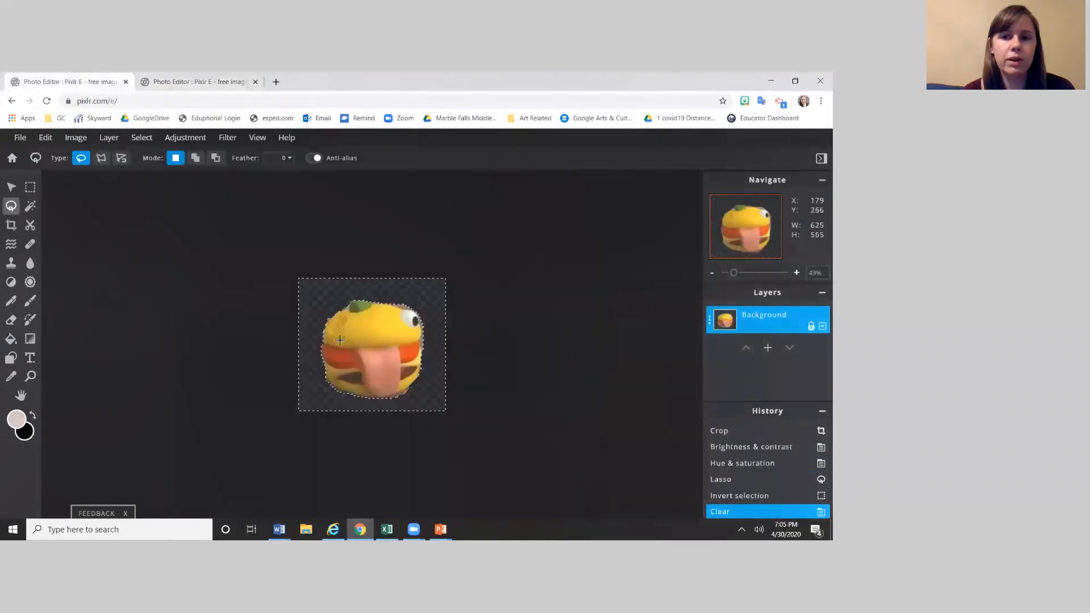
left_click(244, 262)
key("ctrl+a")
key("ctrl+c")
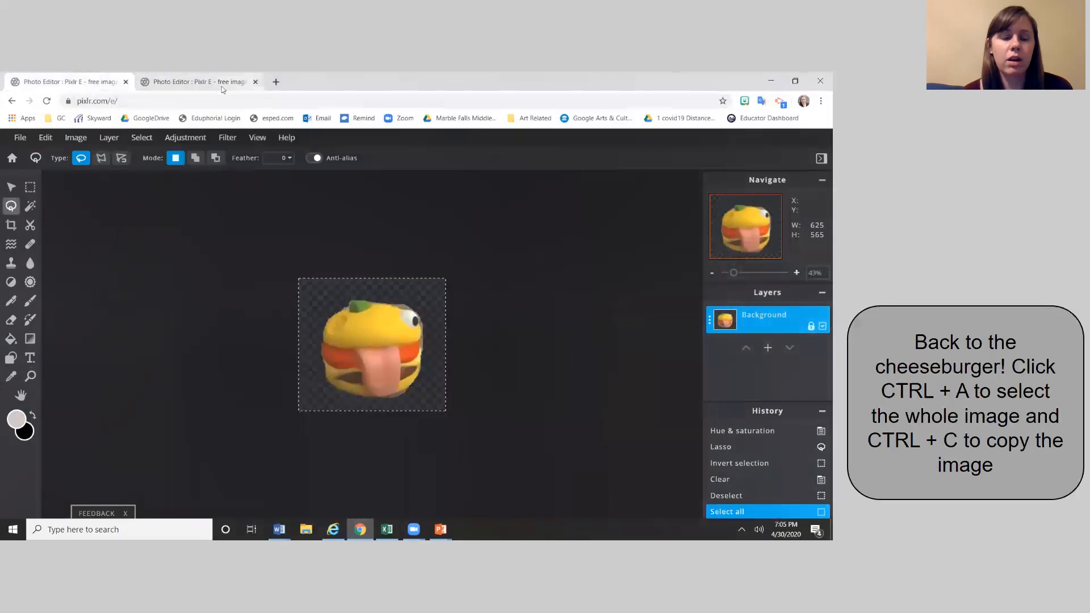
left_click(216, 83)
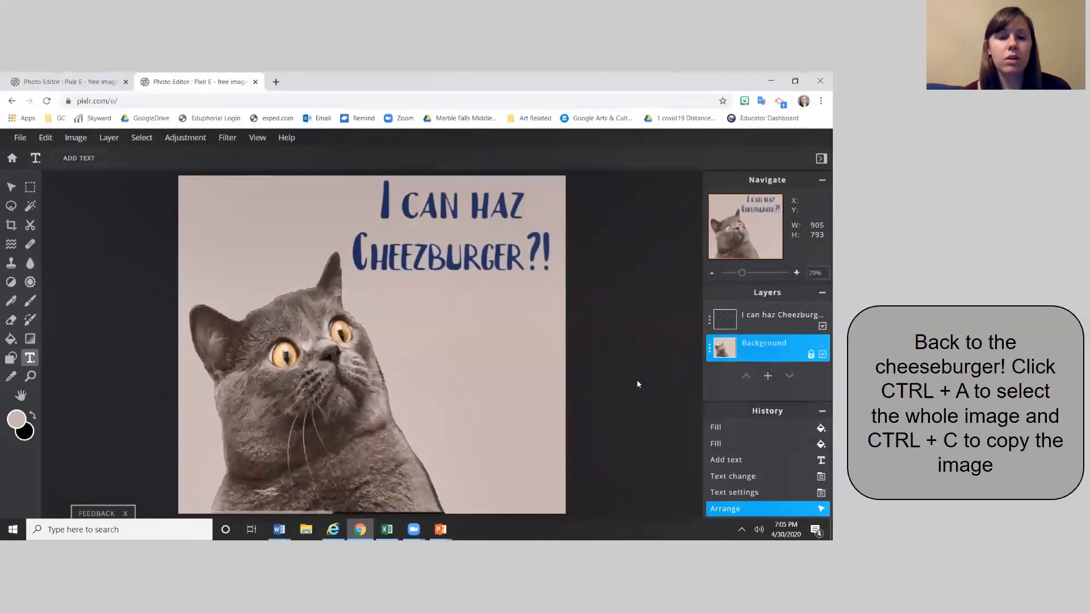
key("ctrl+v")
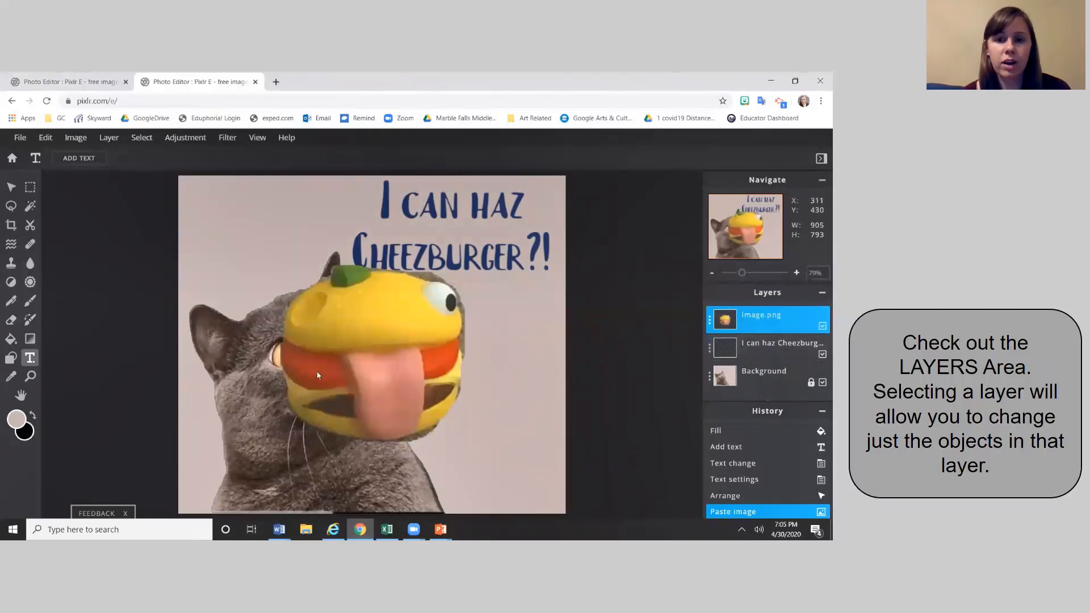
- Select the caption and background layers in turn, ending on the pasted cheeseburger layer
left_click(768, 349)
left_click(769, 376)
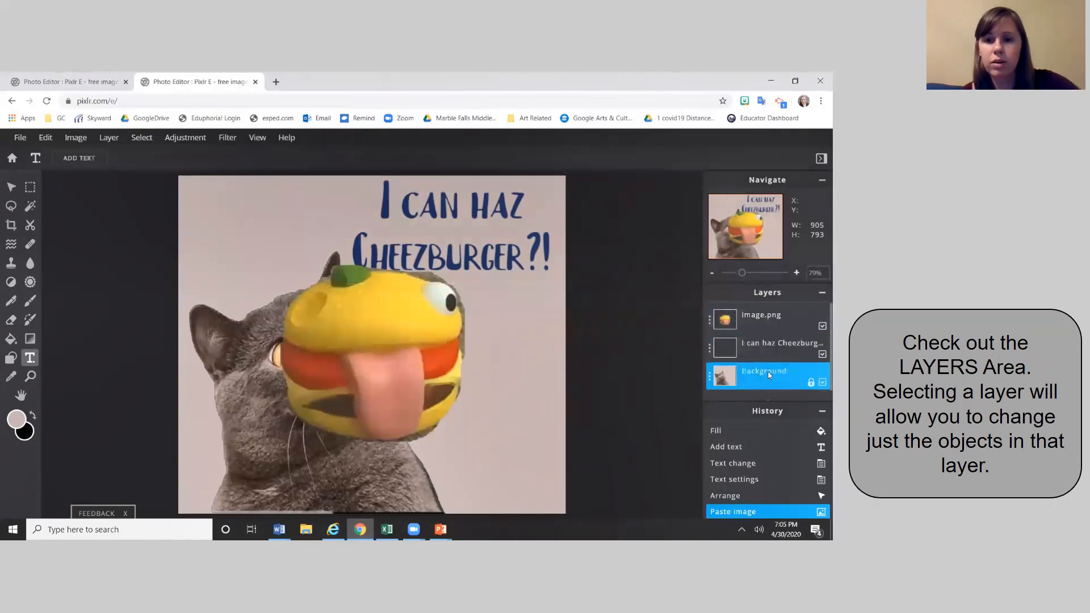
left_click(766, 349)
left_click(766, 315)
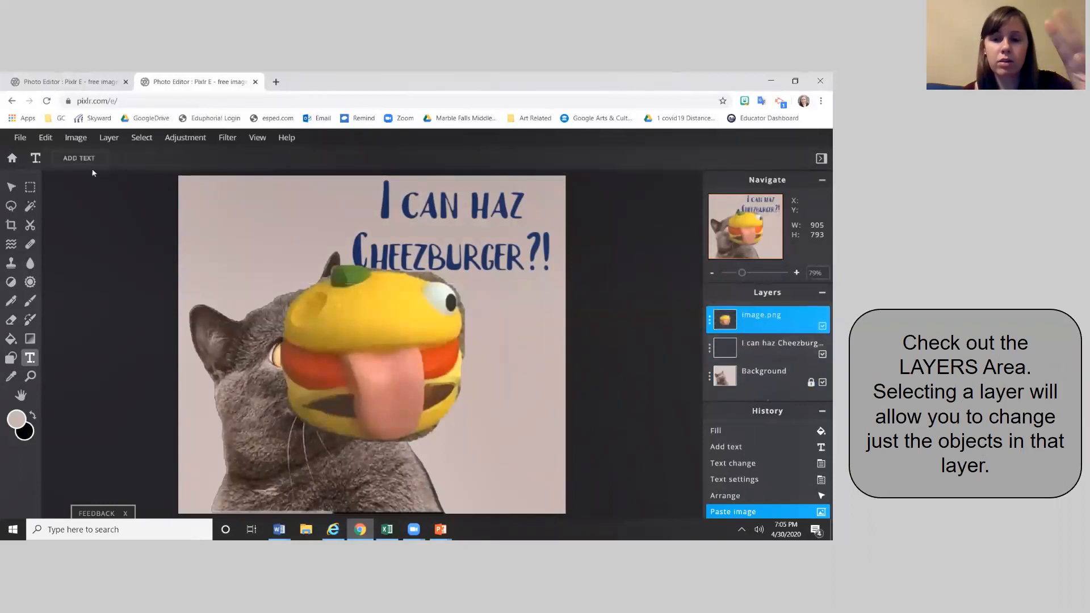
- Free-transform the cheeseburger layer down to about 267 × 224 px, place it just below the caption beside the cat, and apply
left_click(48, 138)
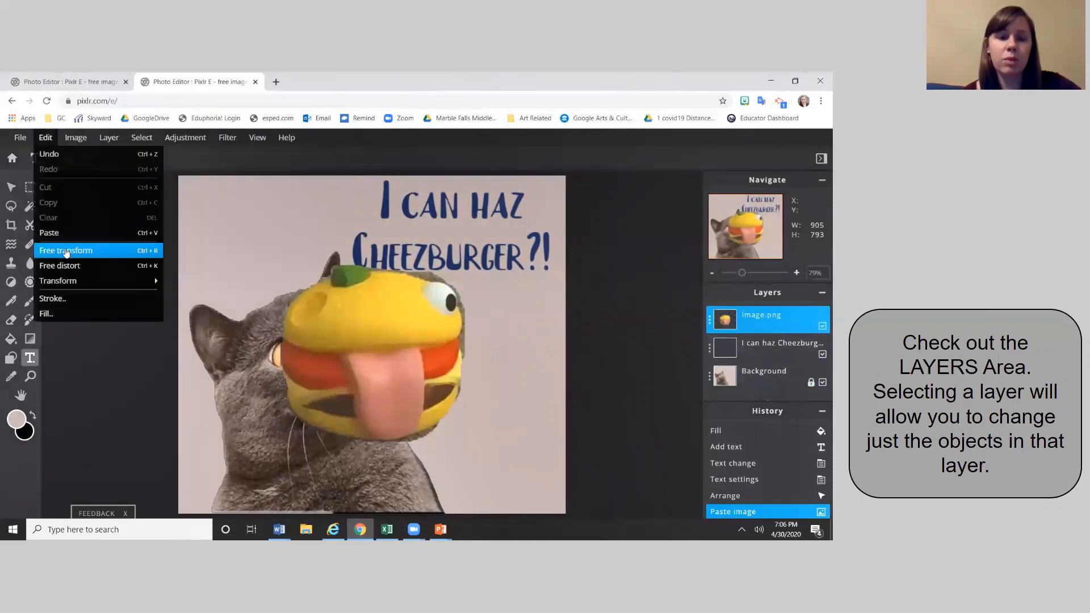
left_click(65, 250)
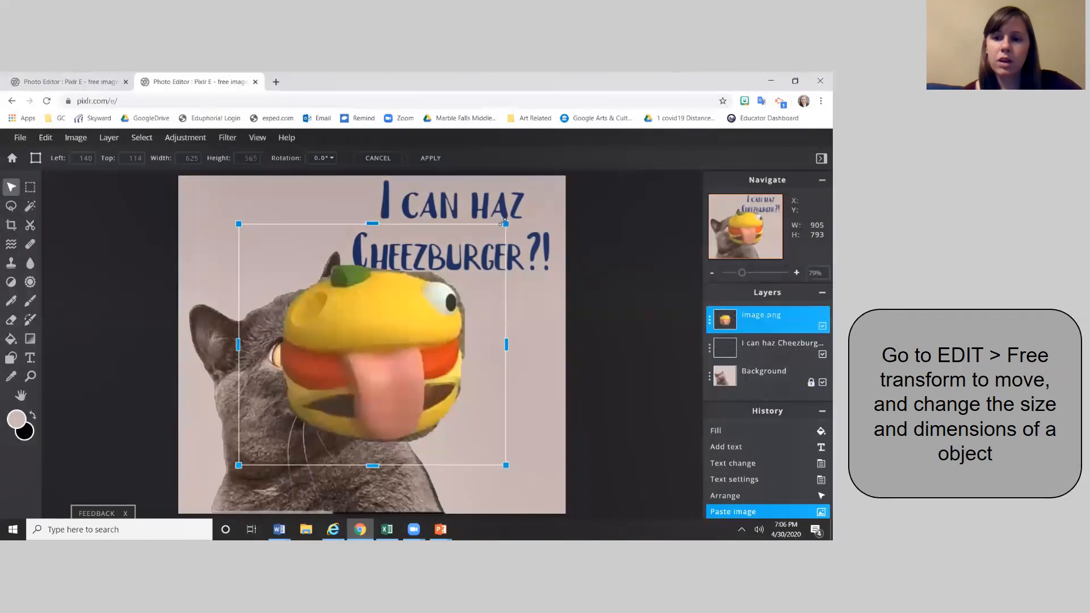
left_click_drag(505, 223, 353, 369)
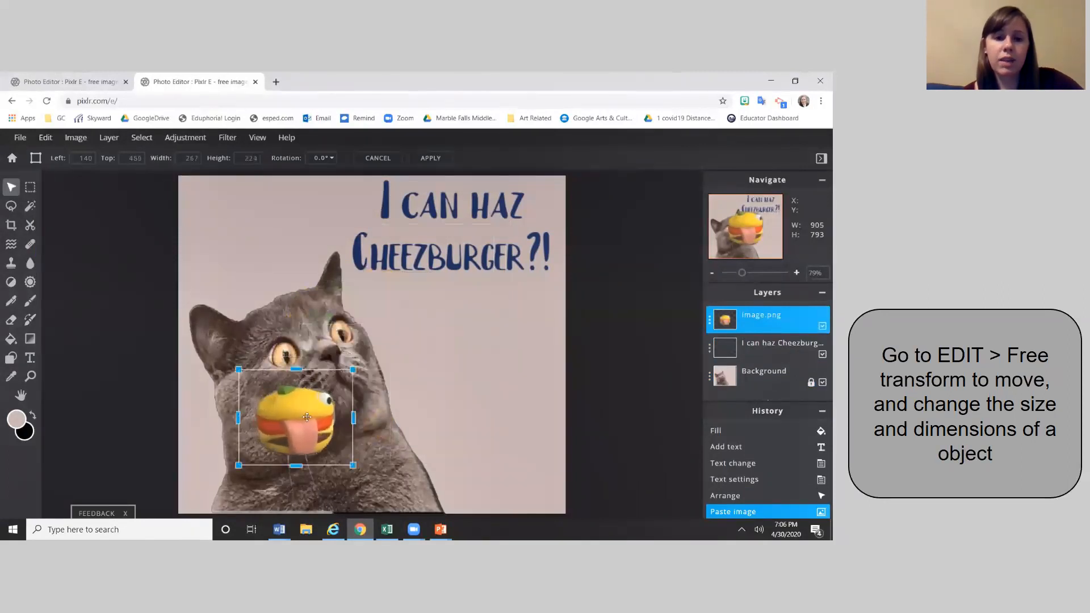
left_click_drag(307, 415, 417, 378)
left_click_drag(497, 342, 503, 313)
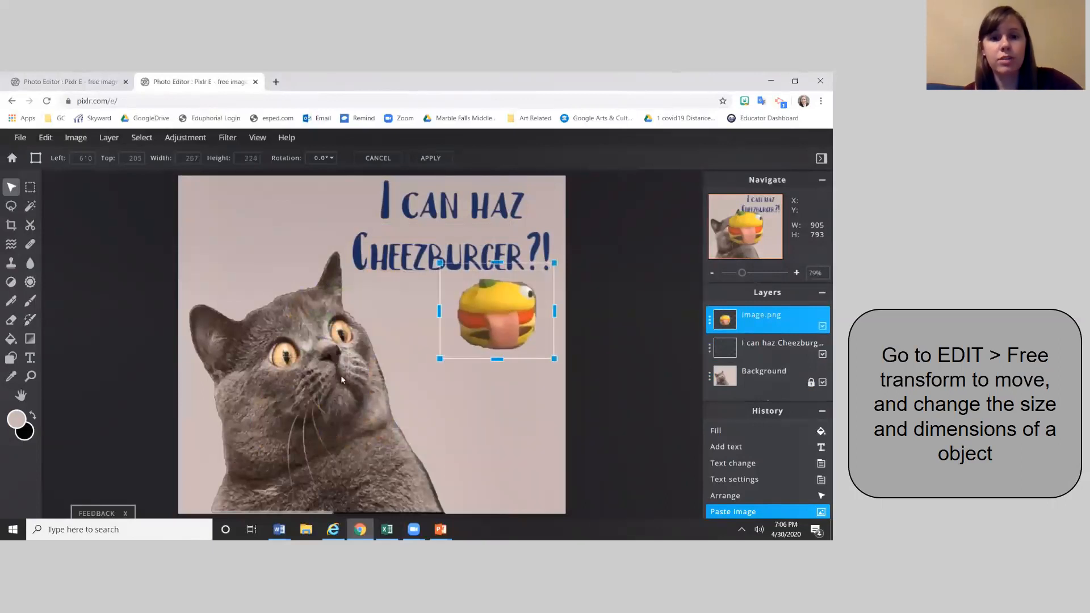
left_click(362, 380)
left_click(497, 357)
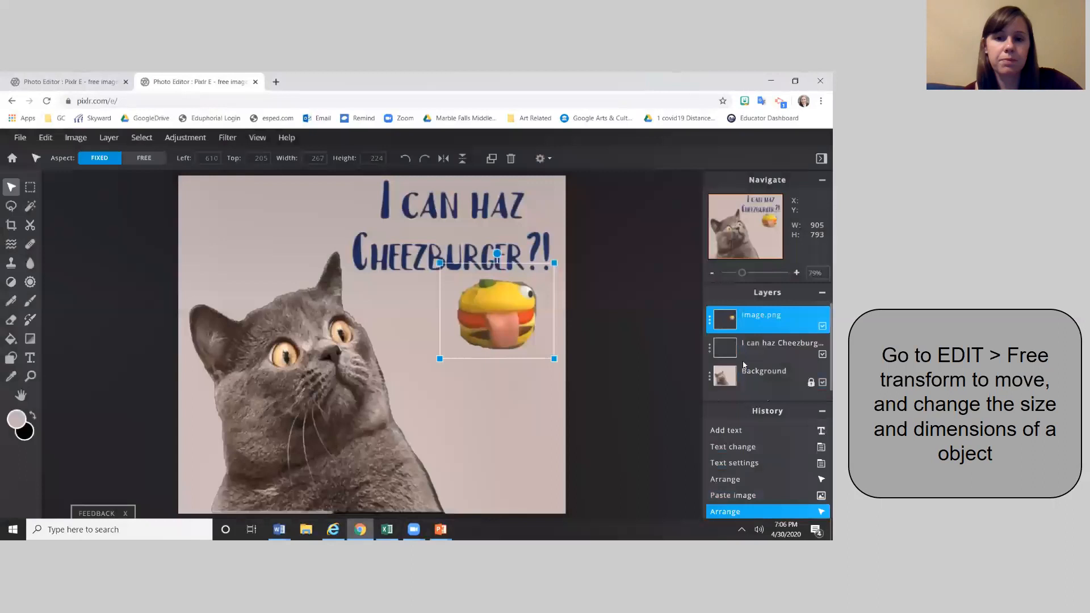
- Free-transform the Background layer with the cat to about 900 × 784 px and apply the transform
left_click(752, 379)
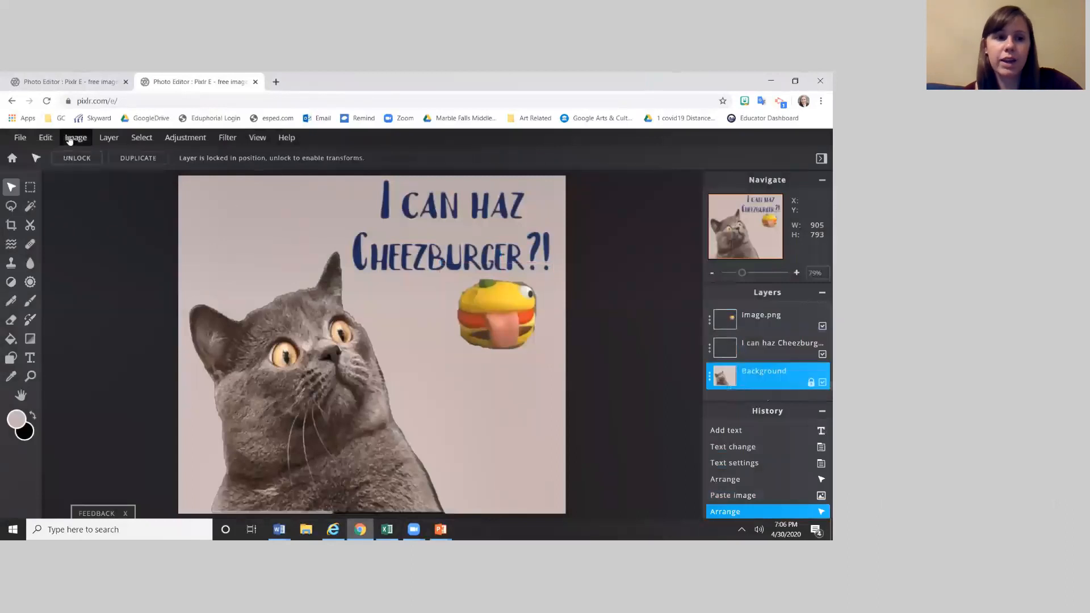
left_click(45, 138)
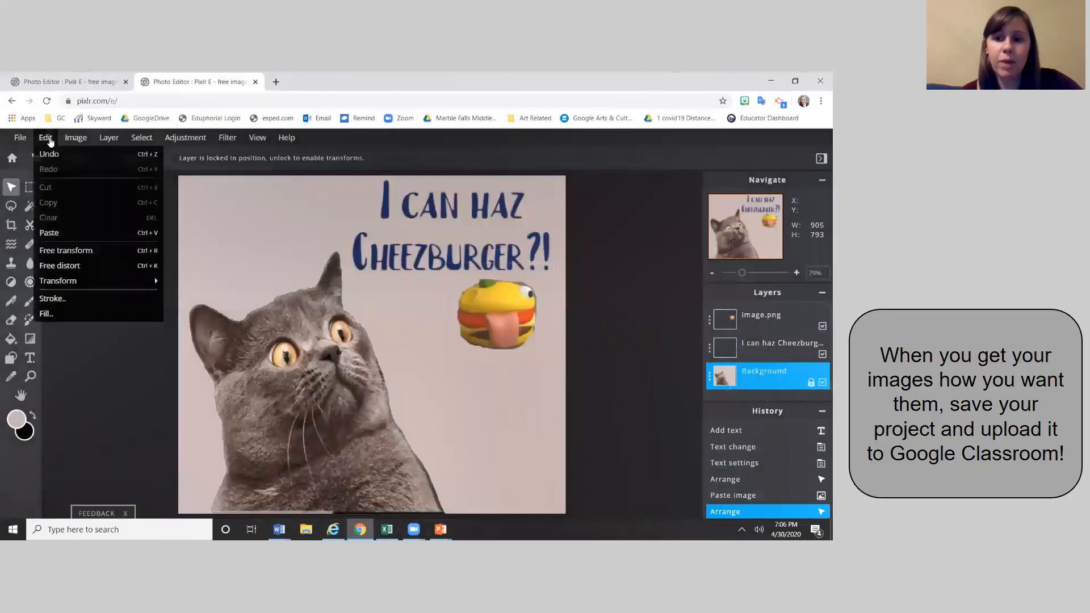
left_click(75, 251)
mouse_move(560, 178)
left_mouse_down()
mouse_move(508, 234)
mouse_move(561, 179)
left_mouse_up()
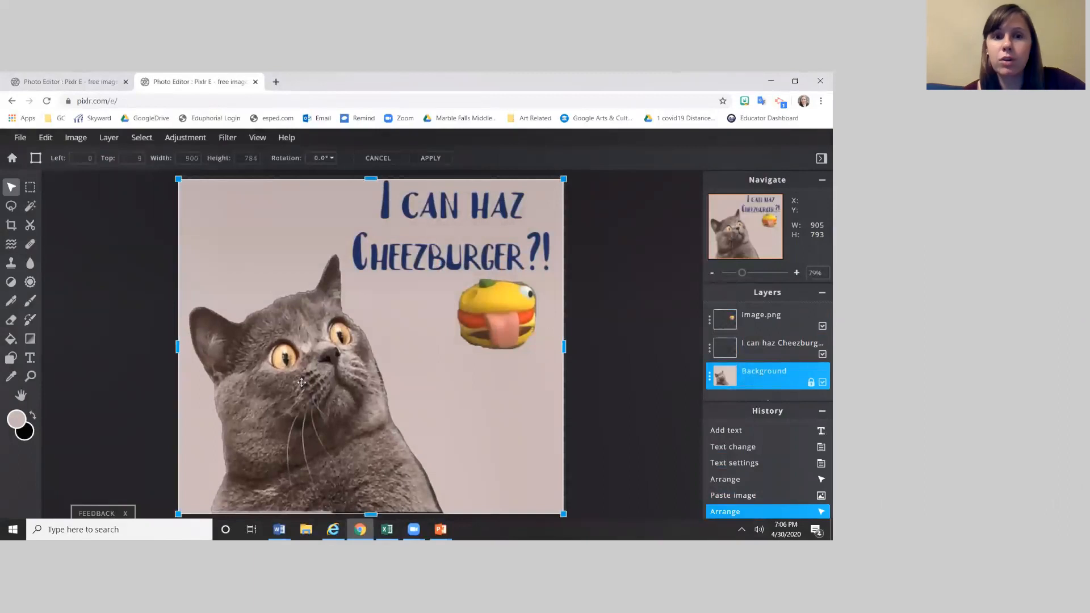
left_click(18, 138)
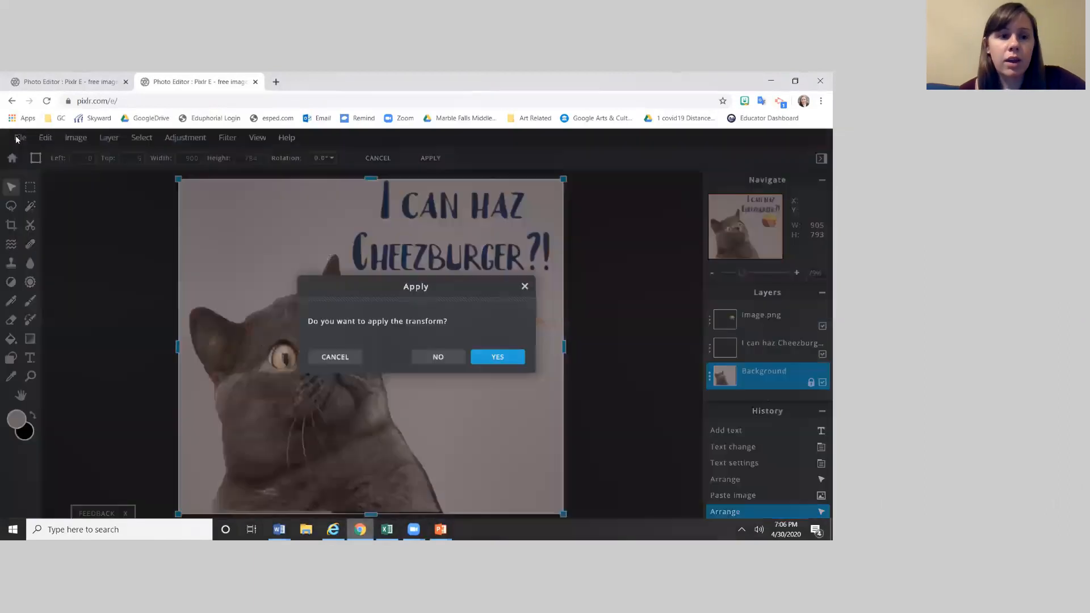
left_click(498, 357)
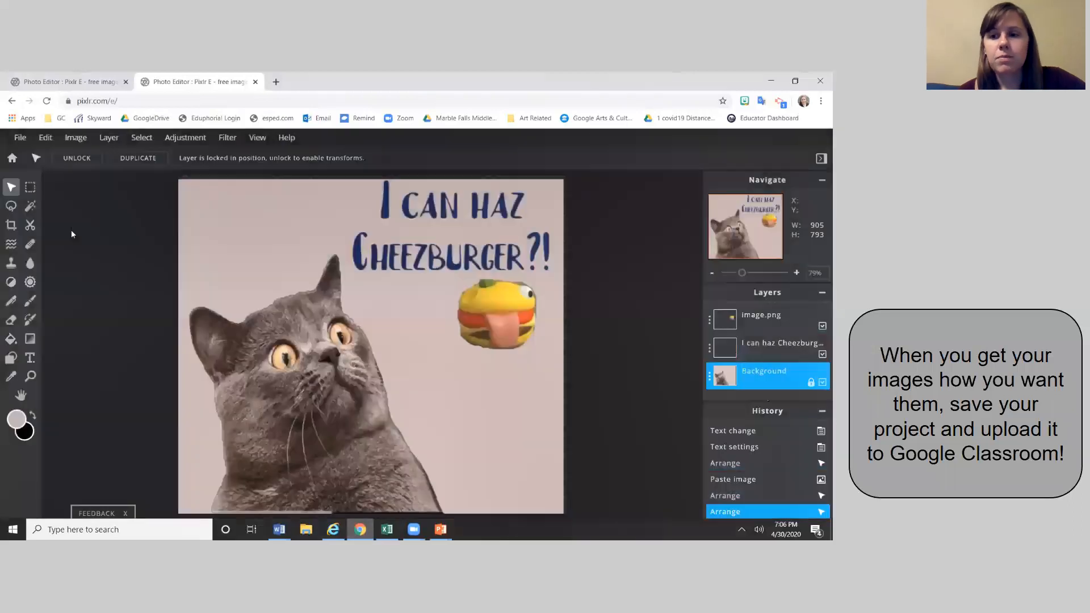
- Save the finished meme as the PNG file chzburgercat at 905 × 793 px and download it
left_click(17, 138)
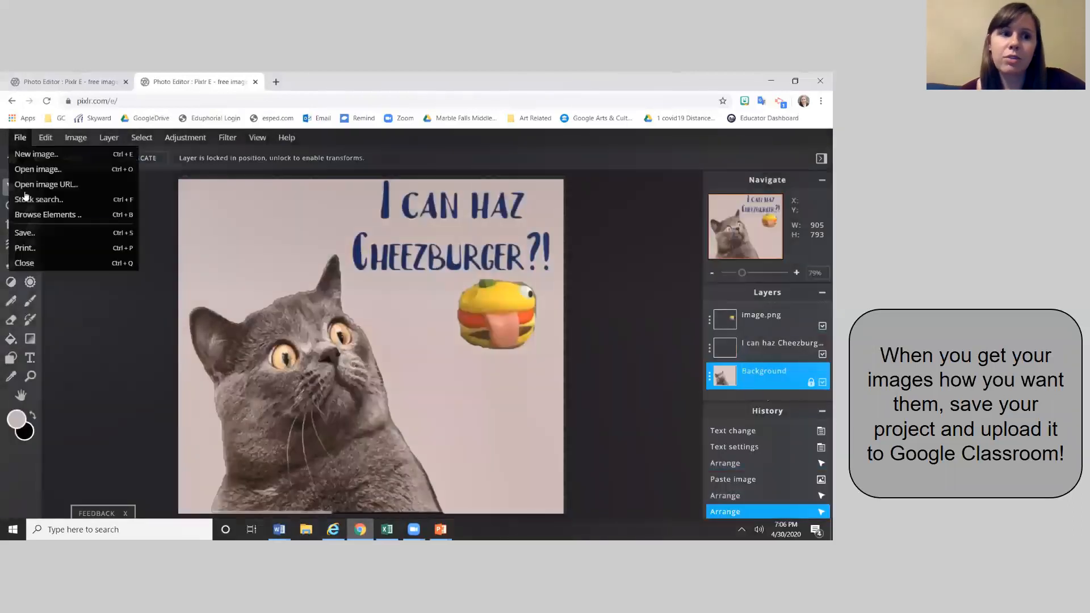
left_click(32, 234)
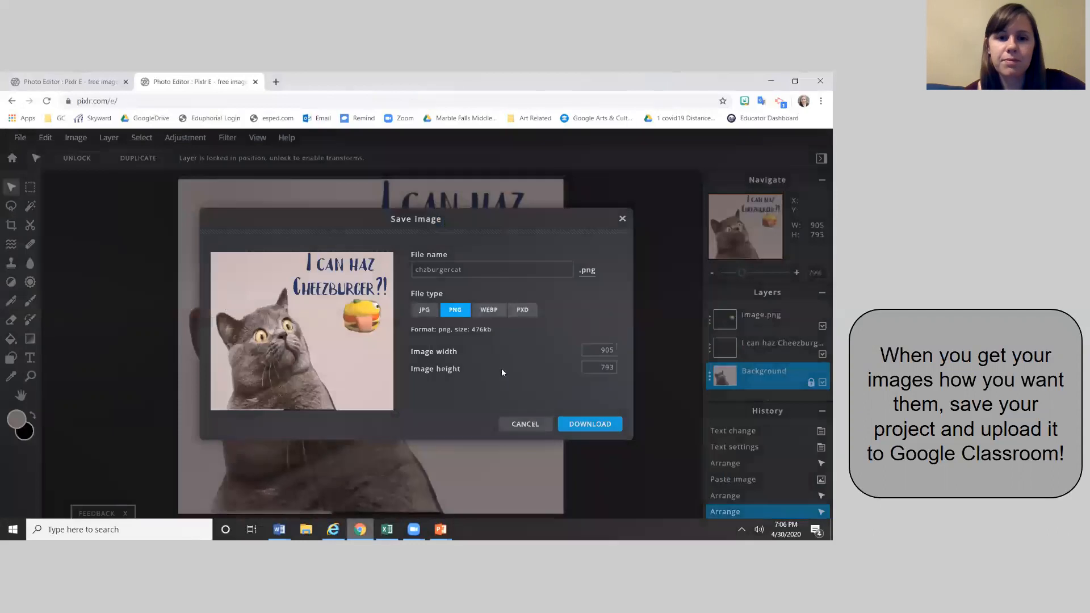
left_click(573, 424)
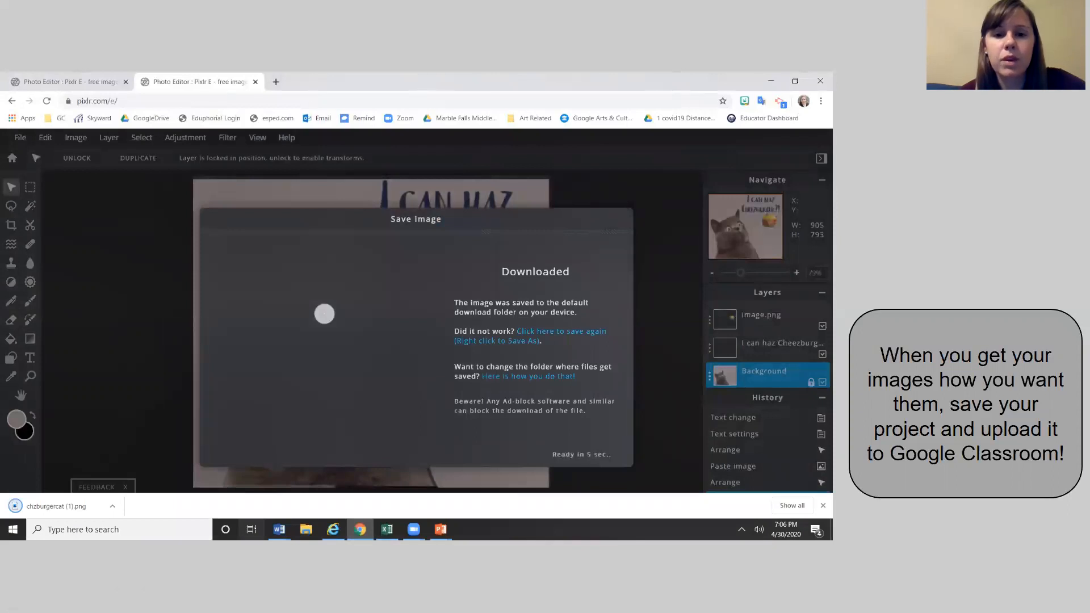
key("Right")
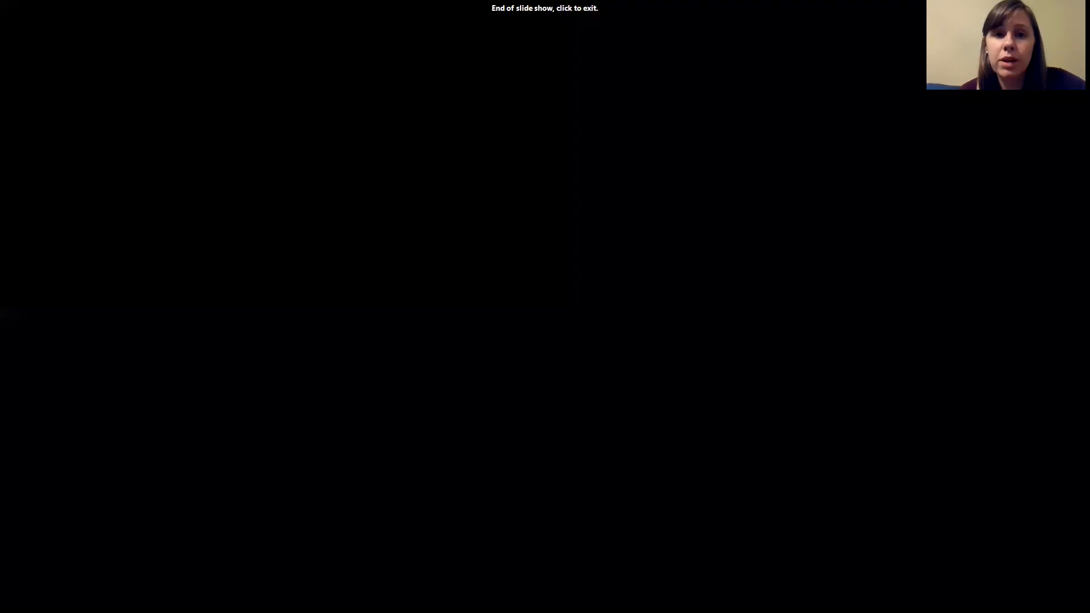